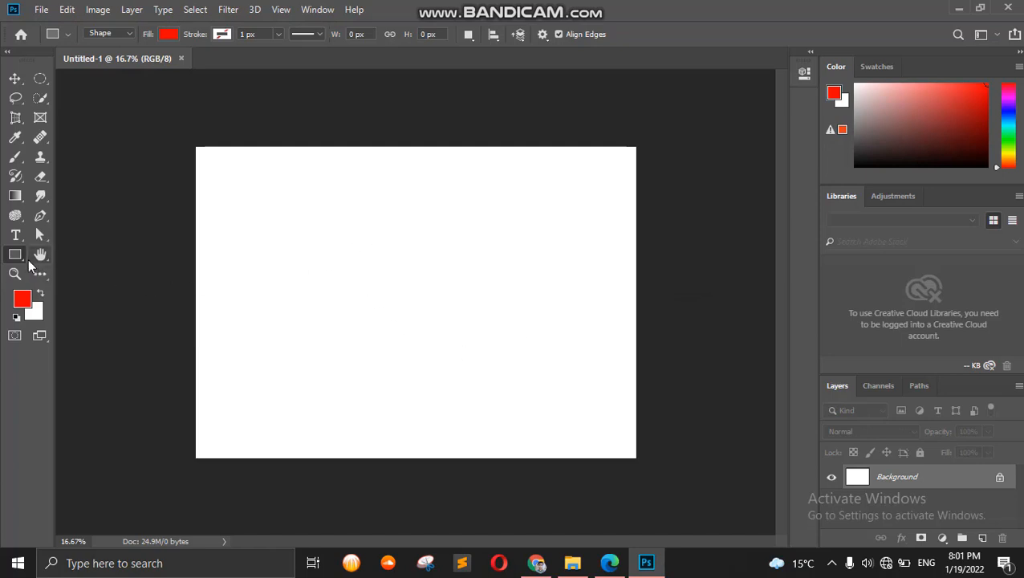
pyautogui.rightClick(18, 262)
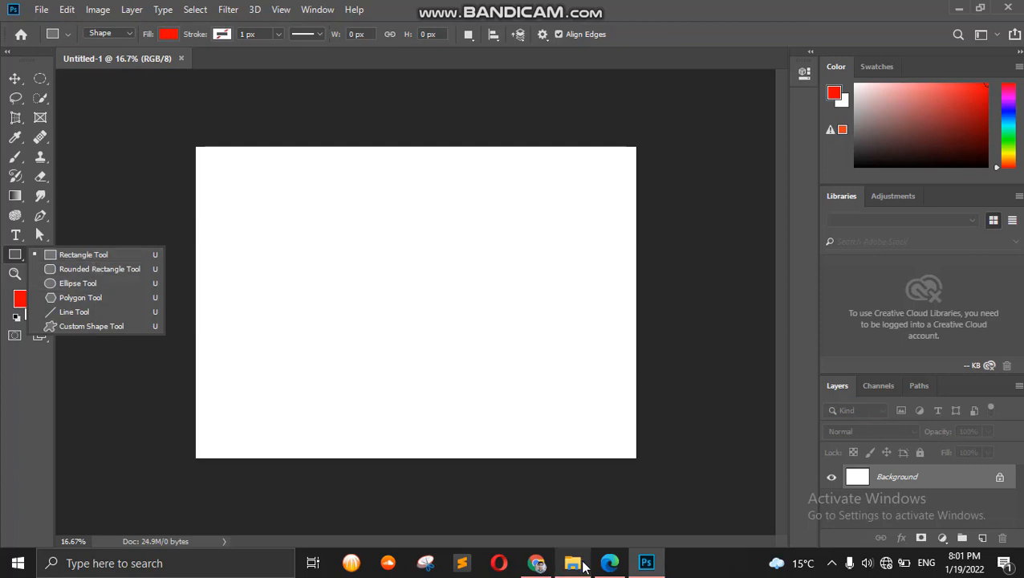
pyautogui.click(609, 564)
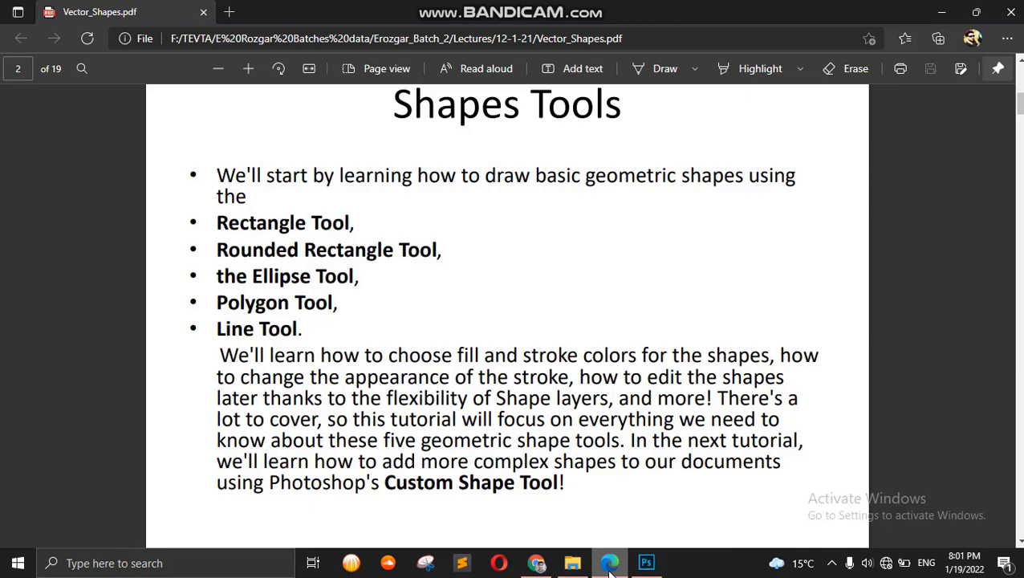
pyautogui.click(645, 563)
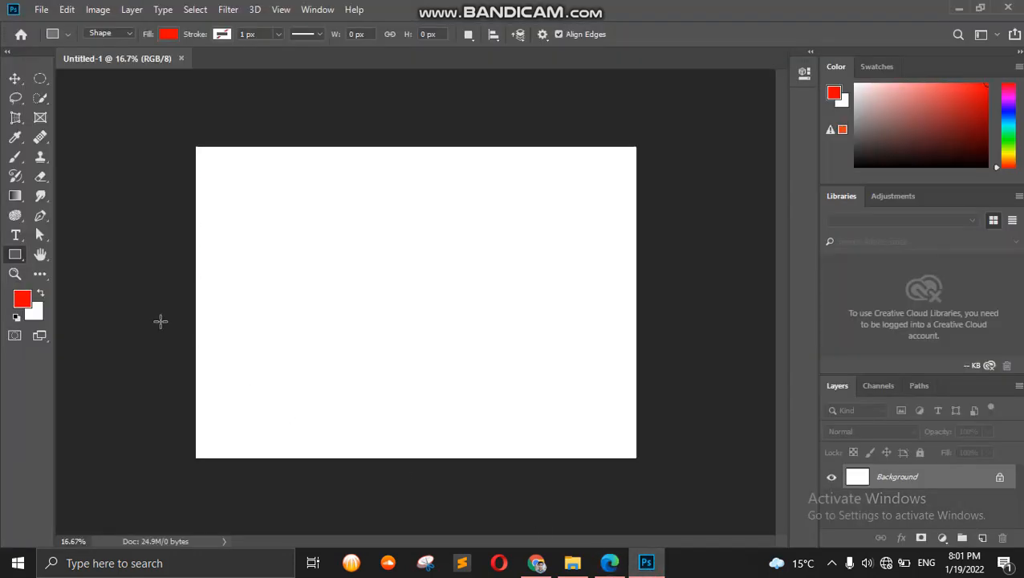
# Step: Draw a red rectangle of about 1734 × 1133 px in the upper-left part of the canvas with the Rectangle tool
pyautogui.rightClick(20, 257)
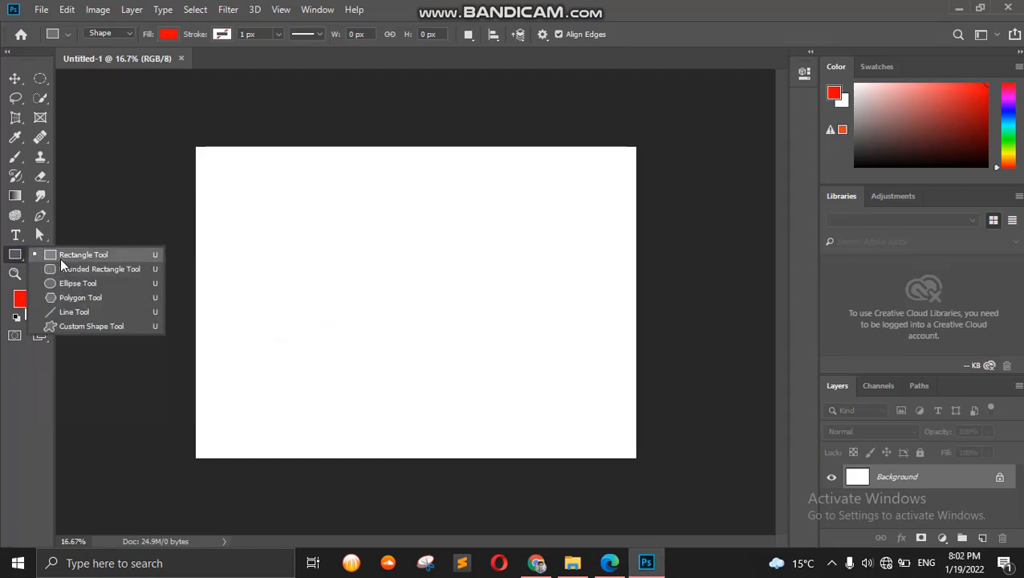
pyautogui.click(60, 257)
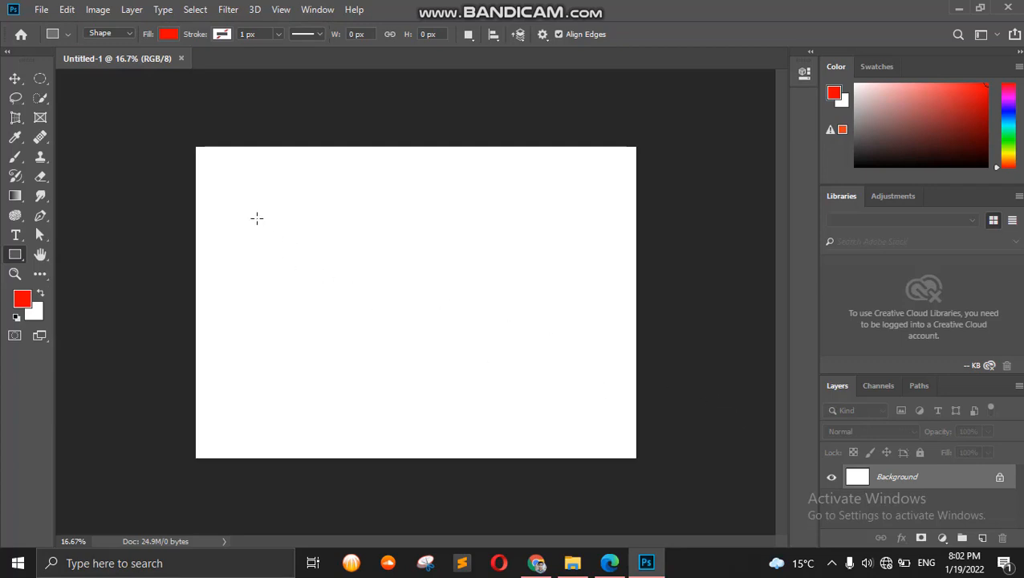
pyautogui.moveTo(256, 218); pyautogui.dragTo(473, 360)
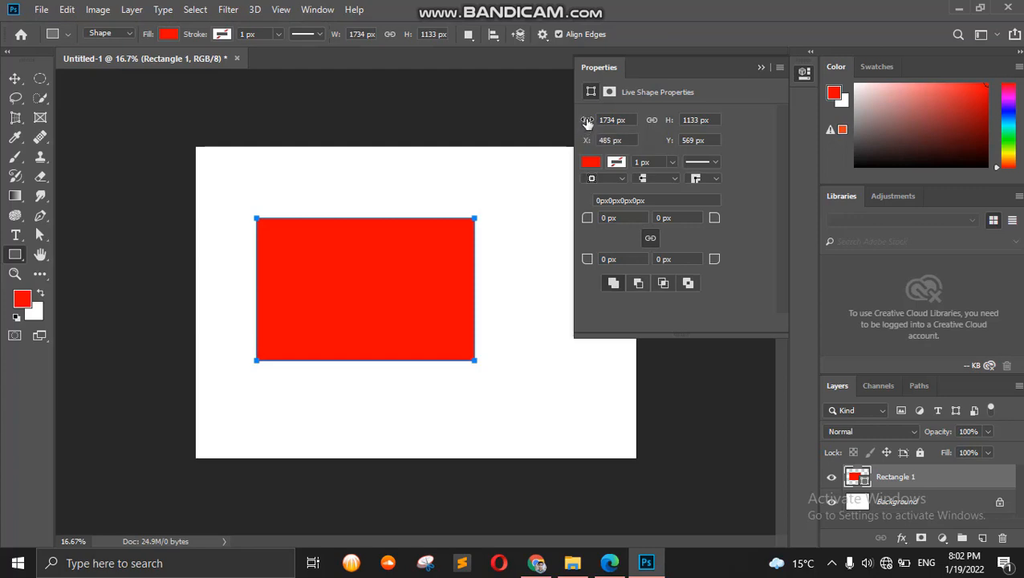
# Step: Resize the rectangle to about 1268 px wide and 1172 px high
pyautogui.moveTo(588, 122); pyautogui.dragTo(470, 129)
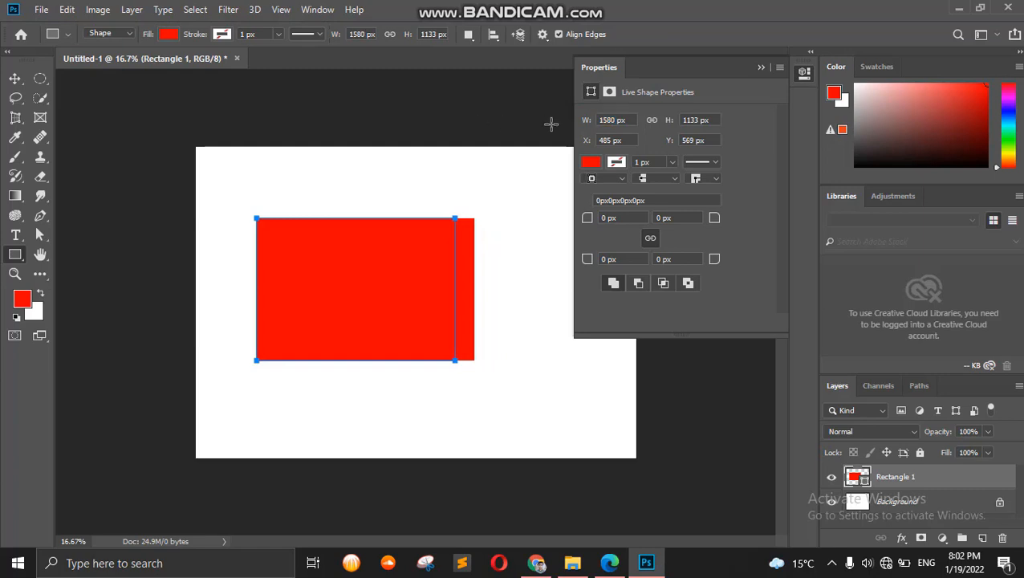
pyautogui.moveTo(588, 121); pyautogui.dragTo(394, 122)
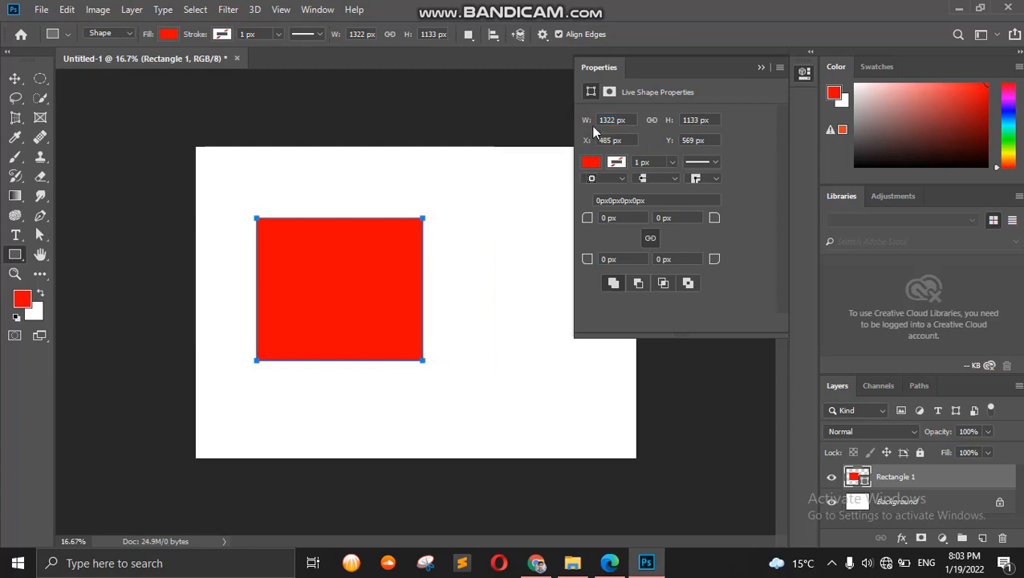
pyautogui.moveTo(590, 125); pyautogui.dragTo(571, 126)
pyautogui.click(623, 128)
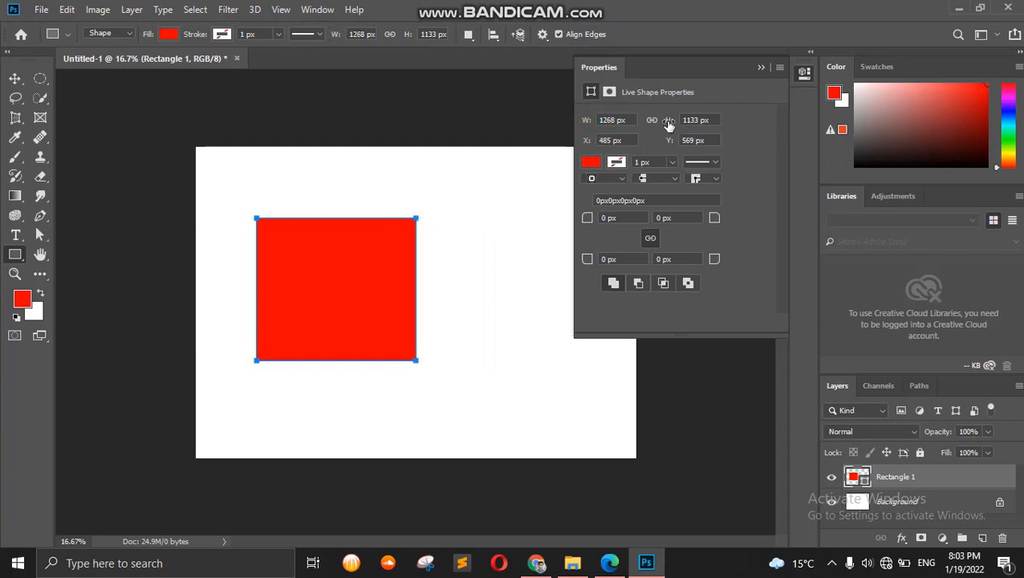
pyautogui.moveTo(669, 125); pyautogui.dragTo(695, 137)
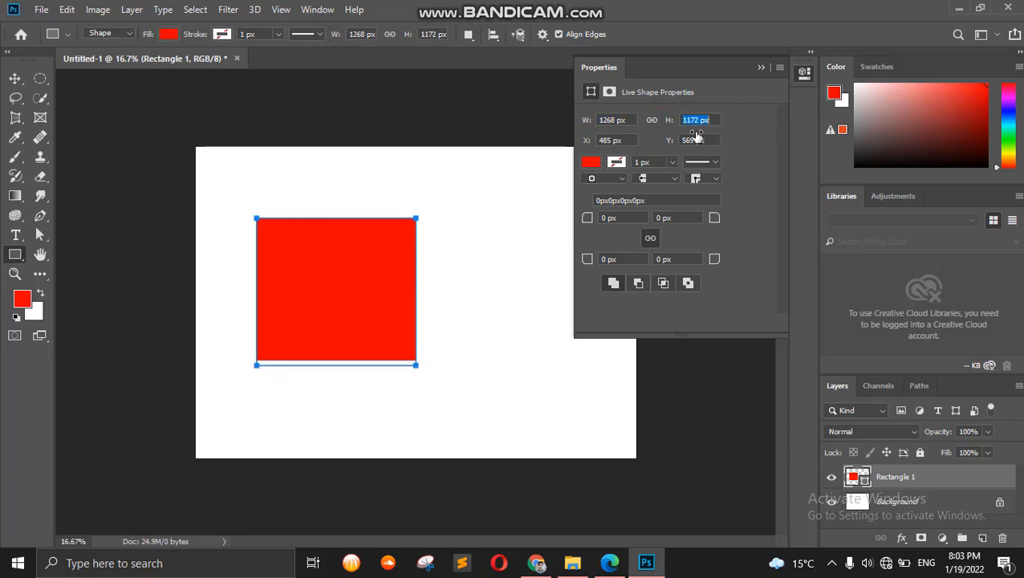
# Step: Link the rectangle's width and height, scale it to 1381 px wide, and move it to X 752 px, Y 626 px
pyautogui.click(651, 120)
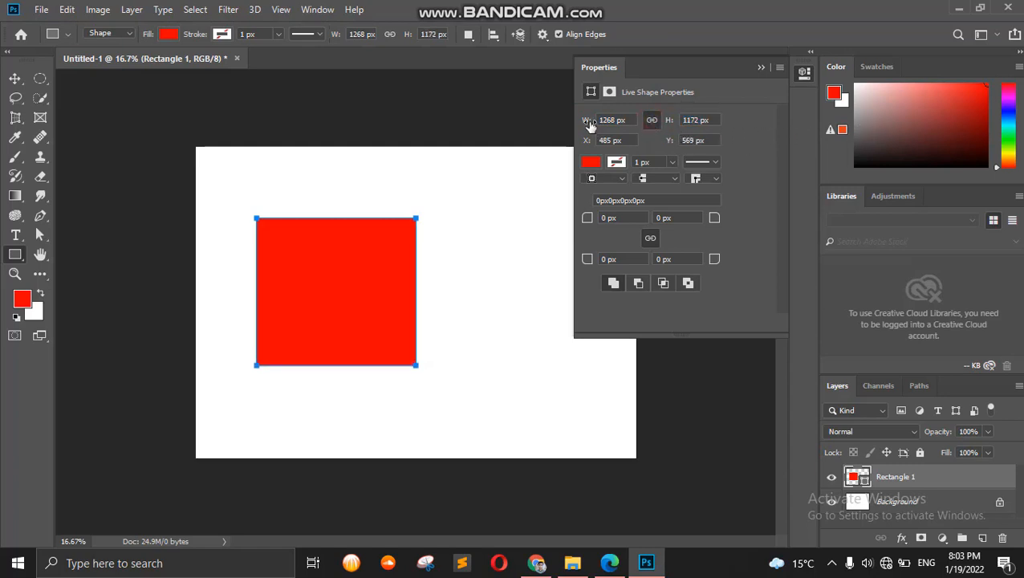
pyautogui.moveTo(589, 125); pyautogui.dragTo(673, 133)
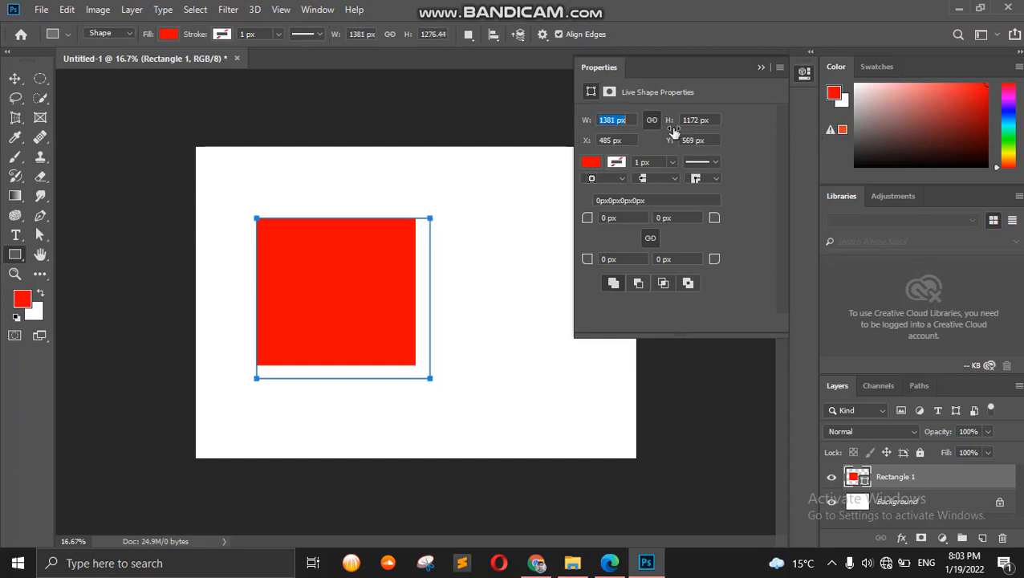
pyautogui.moveTo(584, 142); pyautogui.dragTo(782, 147)
pyautogui.moveTo(669, 141); pyautogui.dragTo(718, 142)
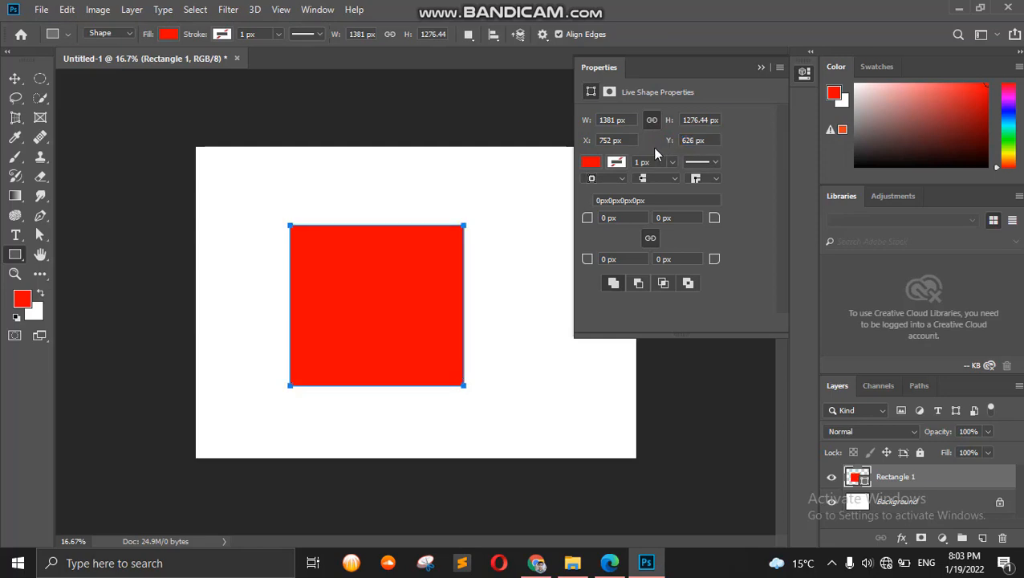
# Step: Try green, blue, near-black, violet and pink fill colours on the rectangle
pyautogui.click(589, 162)
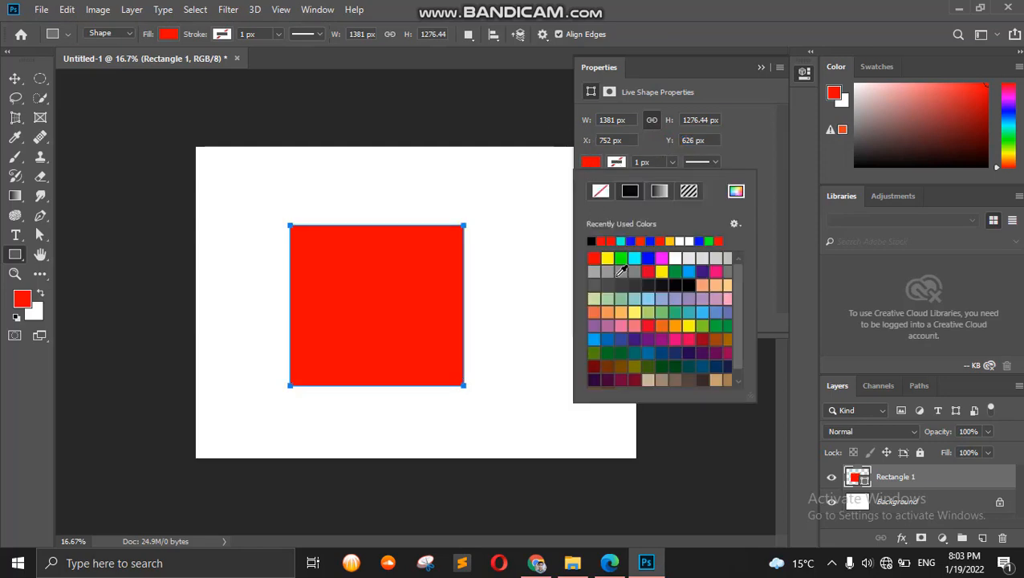
pyautogui.click(620, 259)
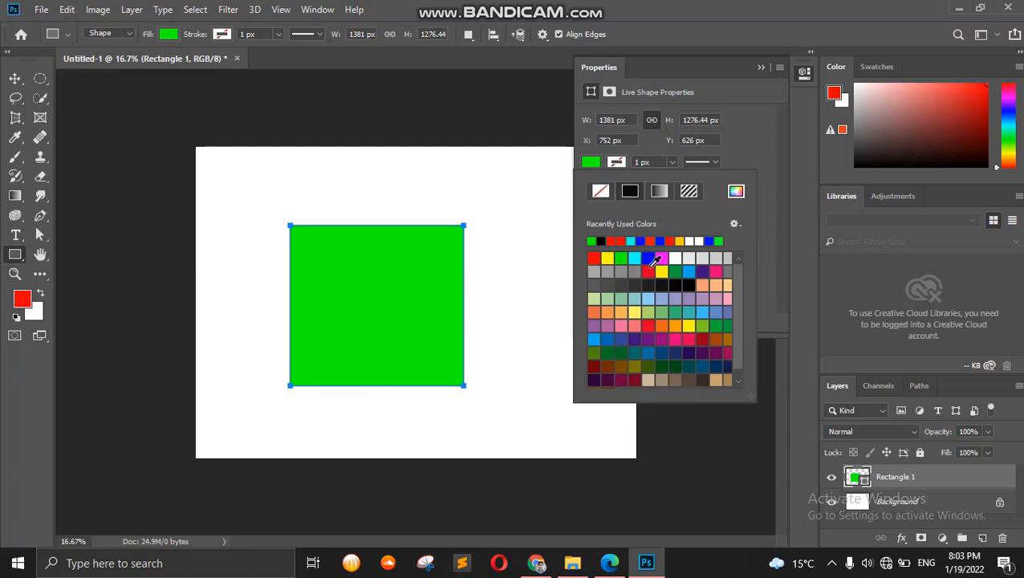
pyautogui.click(648, 258)
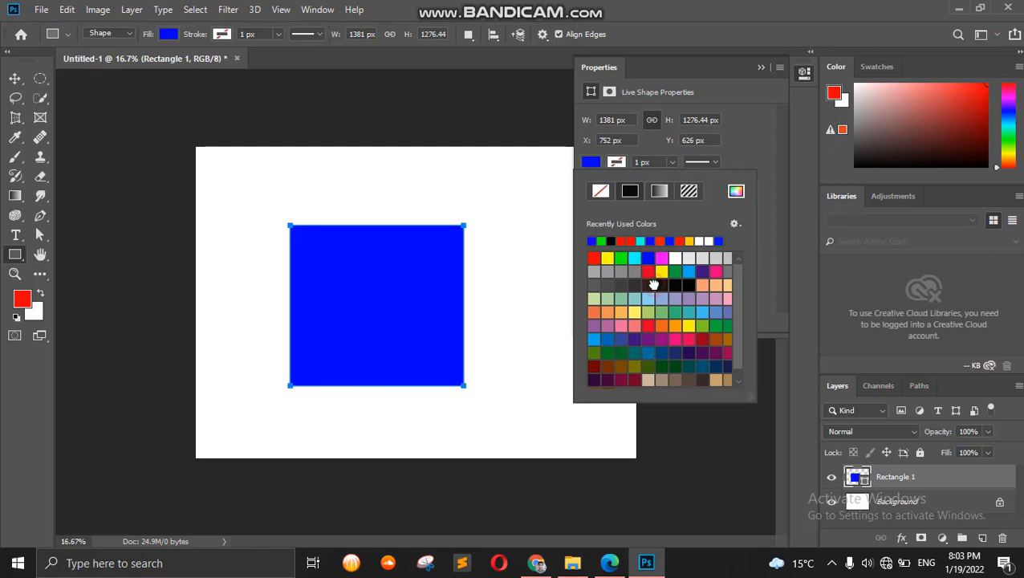
pyautogui.click(650, 285)
pyautogui.click(703, 274)
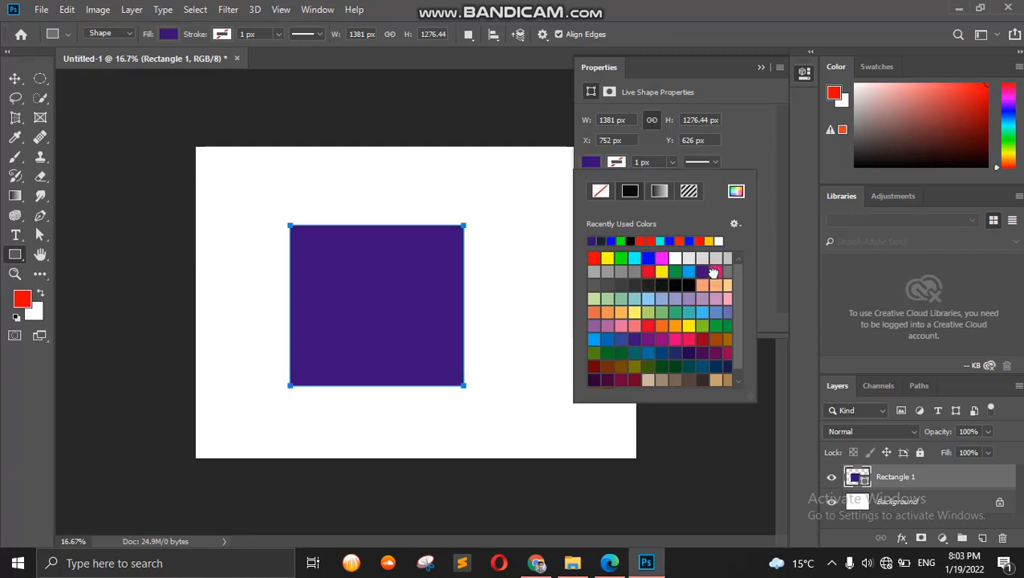
pyautogui.click(714, 271)
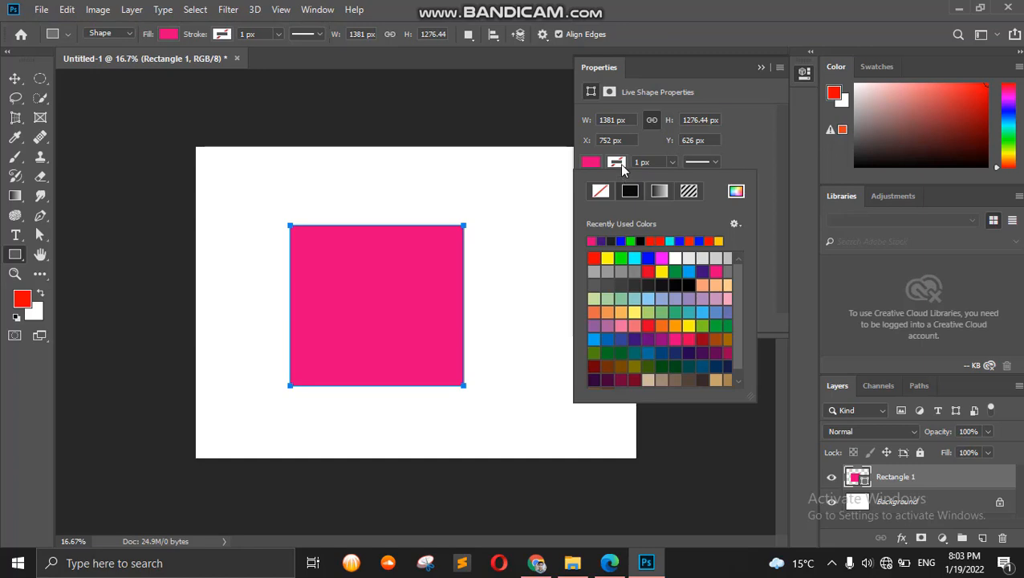
# Step: Set the rectangle's fill colour to bright blue
pyautogui.click(619, 163)
pyautogui.click(619, 163)
pyautogui.click(590, 161)
pyautogui.click(647, 257)
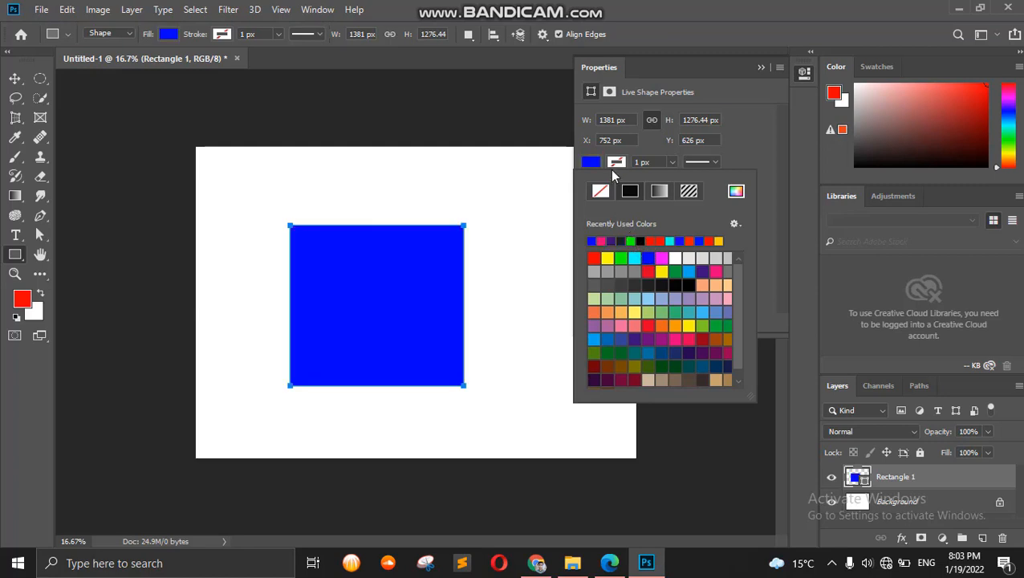
# Step: Give the rectangle a red stroke about 51 px wide
pyautogui.click(614, 160)
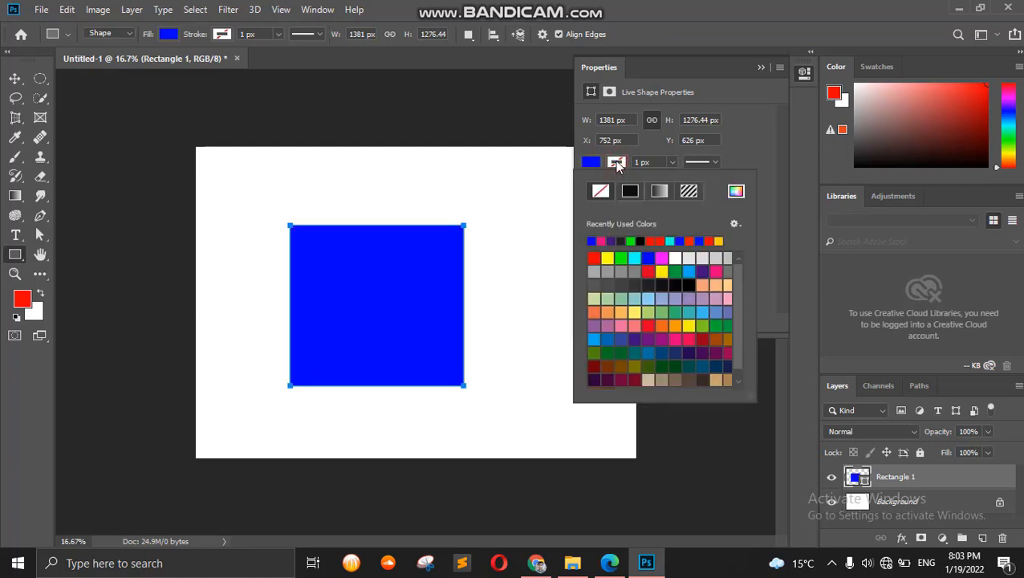
pyautogui.click(651, 240)
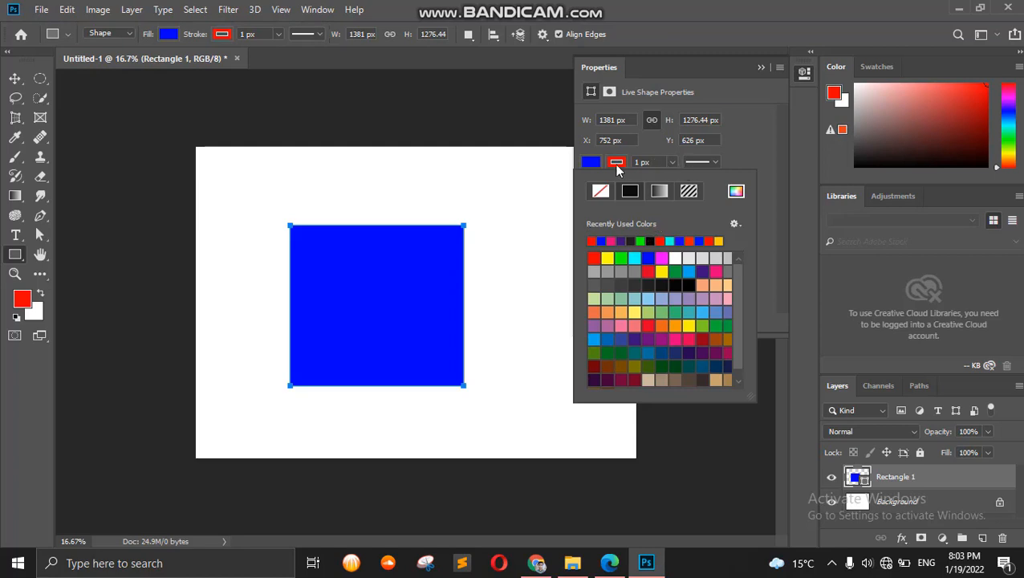
pyautogui.click(706, 161)
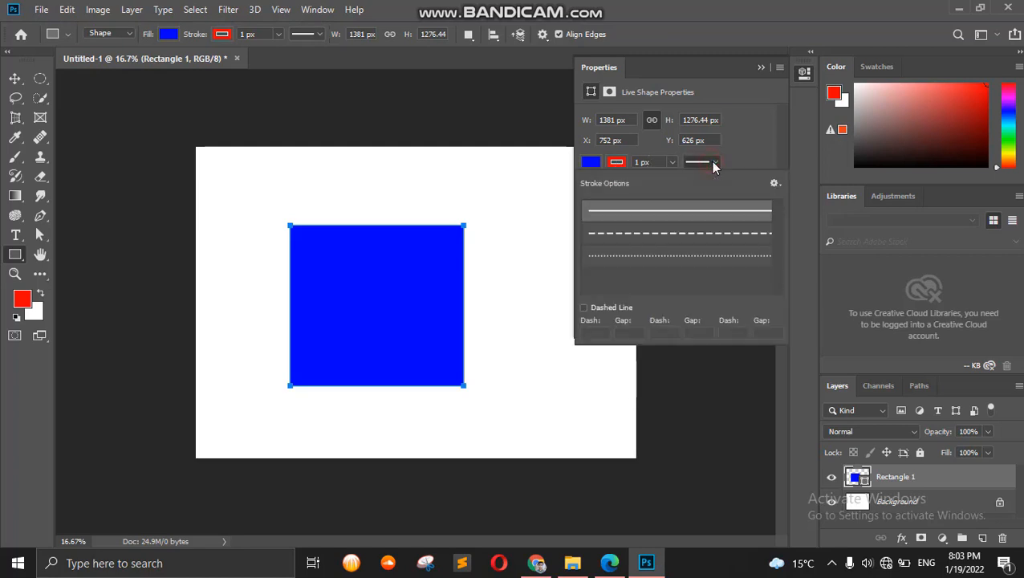
pyautogui.click(710, 162)
pyautogui.click(672, 164)
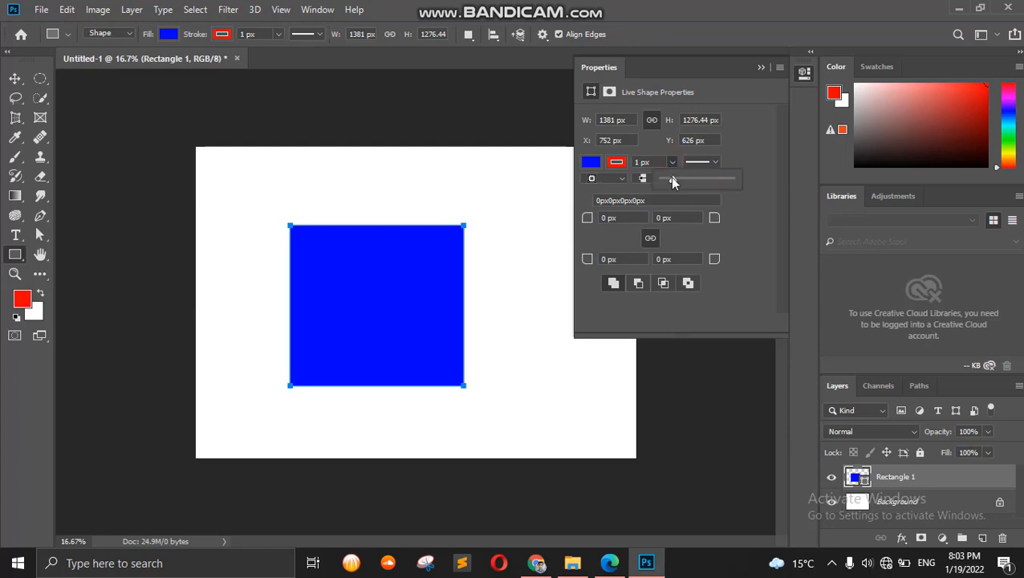
pyautogui.moveTo(673, 178); pyautogui.dragTo(684, 179)
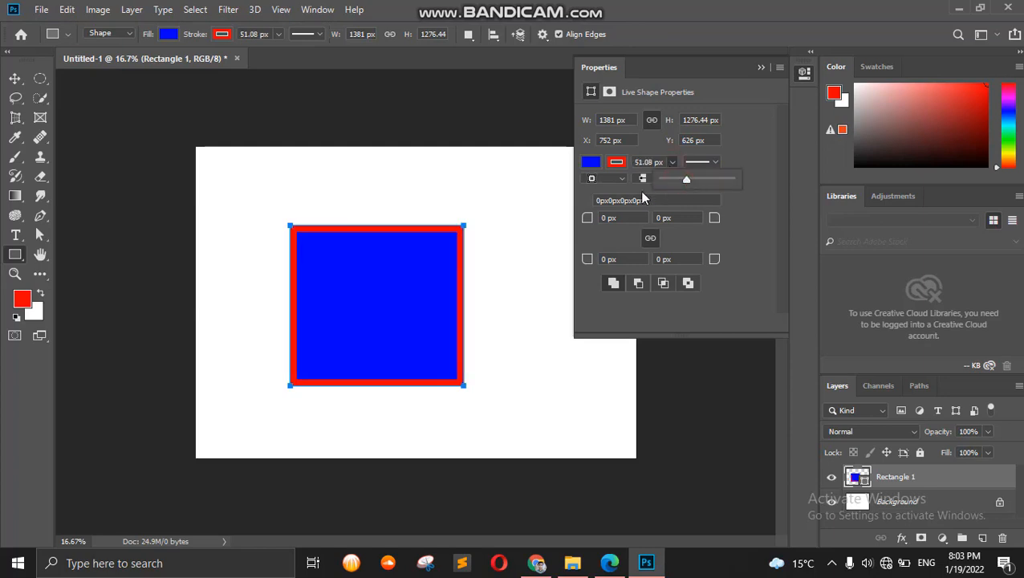
pyautogui.click(742, 214)
# Step: Try the dashed and dotted stroke styles on the rectangle's outline, and restore the solid stroke with butt caps
pyautogui.click(705, 164)
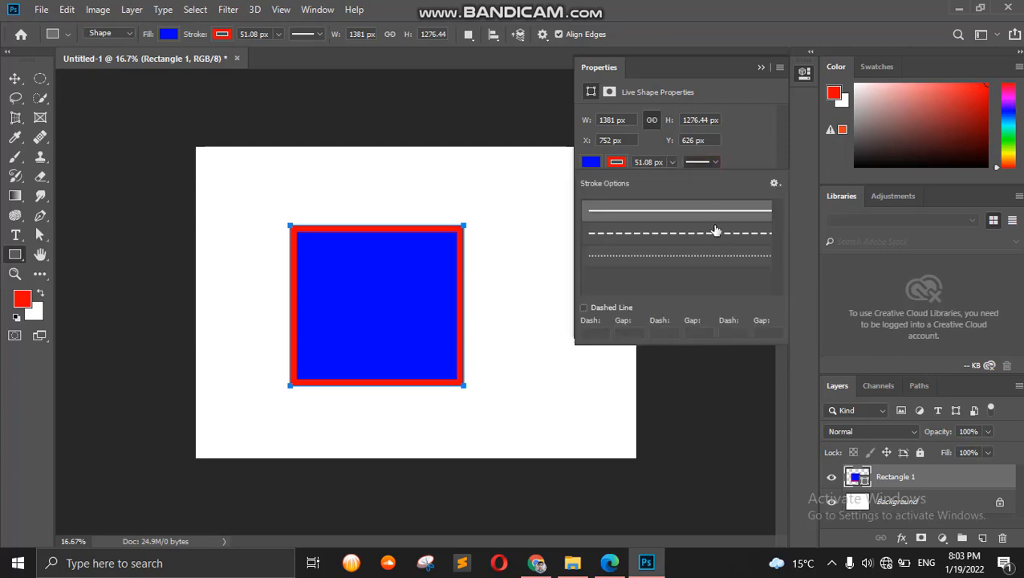
pyautogui.click(712, 232)
pyautogui.click(711, 161)
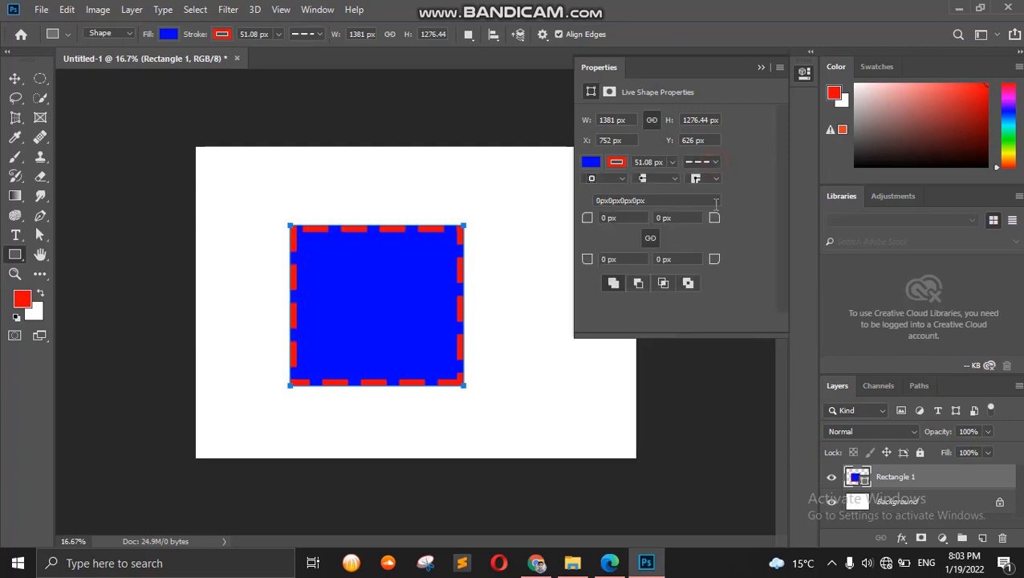
pyautogui.click(711, 162)
pyautogui.click(706, 257)
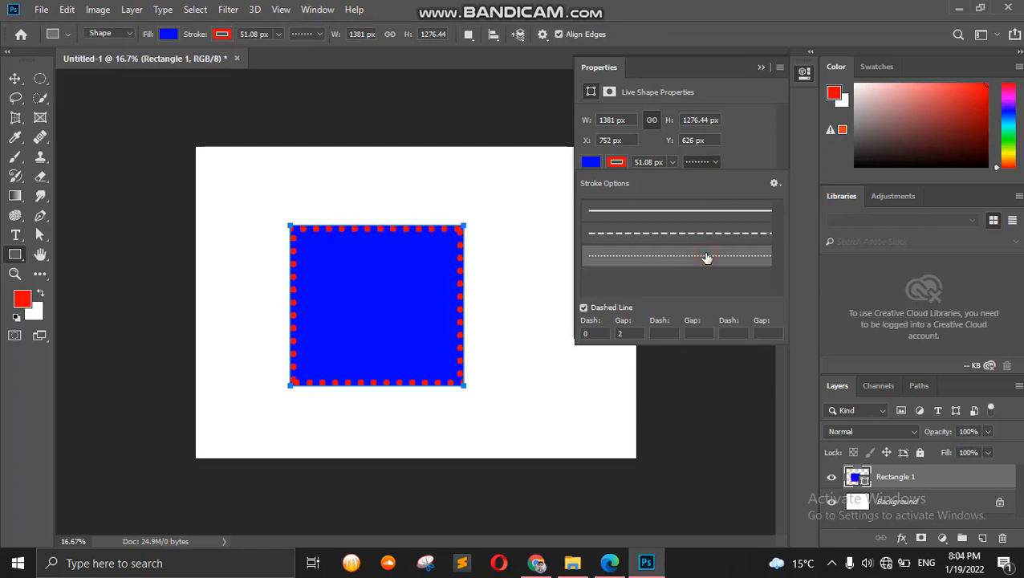
pyautogui.click(714, 163)
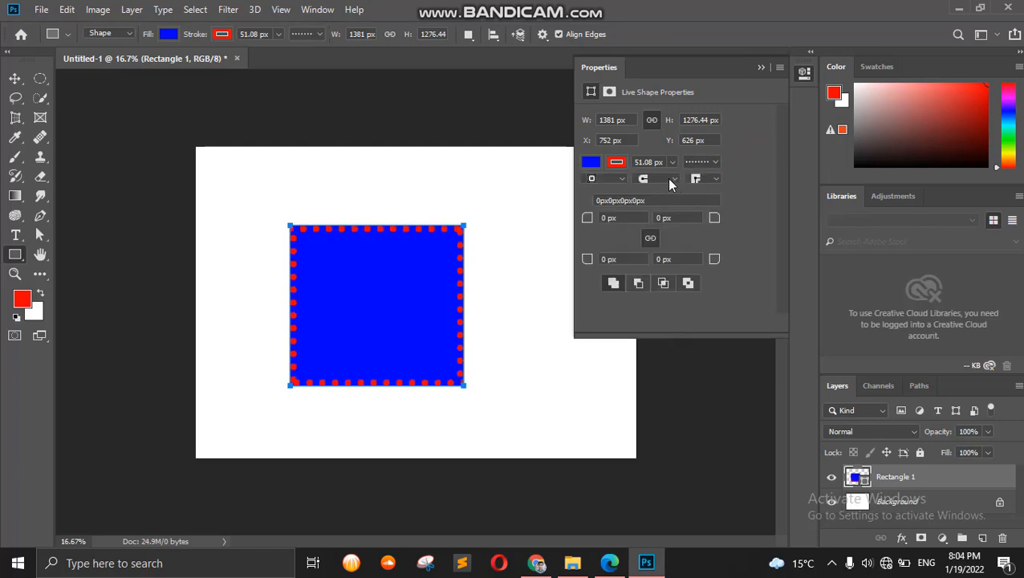
pyautogui.click(670, 179)
pyautogui.click(665, 197)
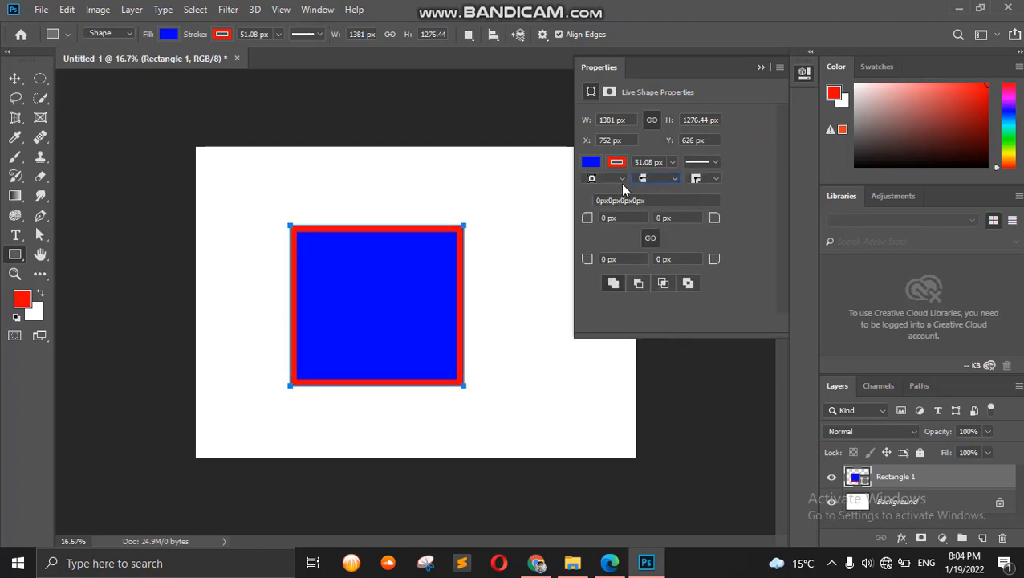
pyautogui.click(621, 180)
pyautogui.click(615, 193)
pyautogui.click(701, 179)
pyautogui.click(738, 187)
# Step: Try linked corner radii of 235 px and 53 px on all four corners of the rectangle, and undo the rounding
pyautogui.moveTo(586, 221)
pyautogui.mouseDown()
pyautogui.moveTo(715, 213)
pyautogui.moveTo(749, 228)
pyautogui.mouseUp()
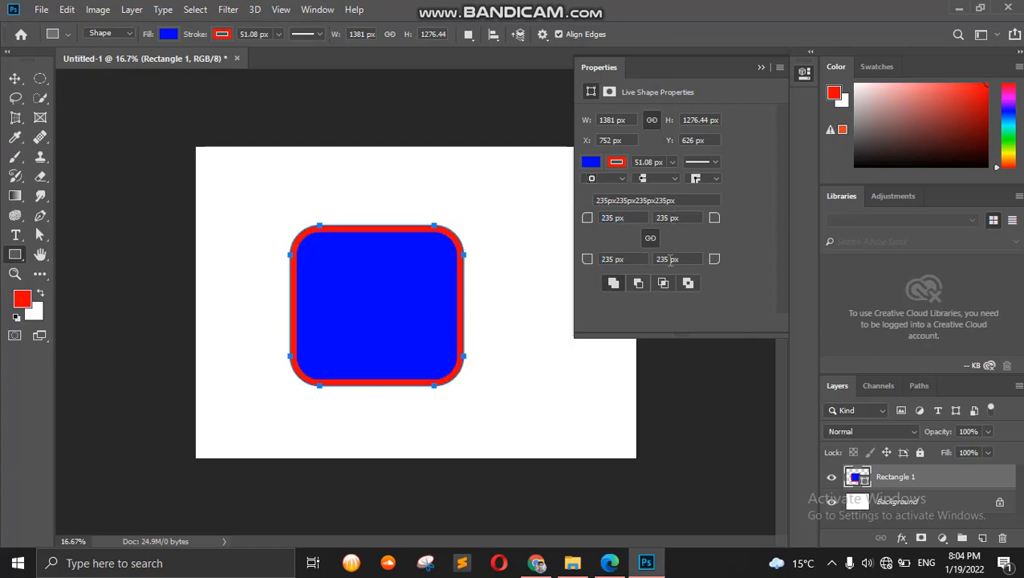
pyautogui.moveTo(588, 225); pyautogui.dragTo(449, 221)
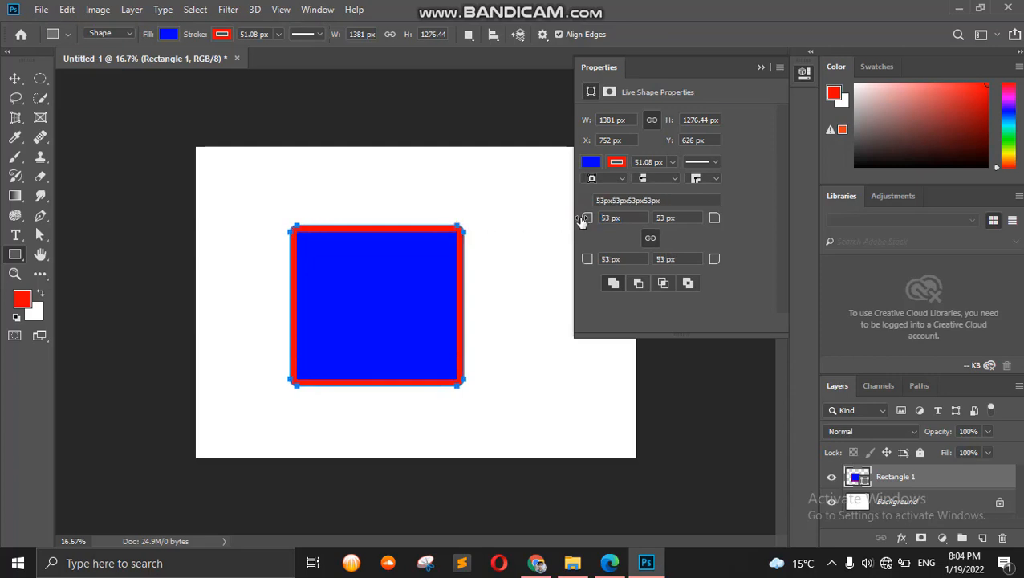
pyautogui.hotkey('ctrl', 'z')
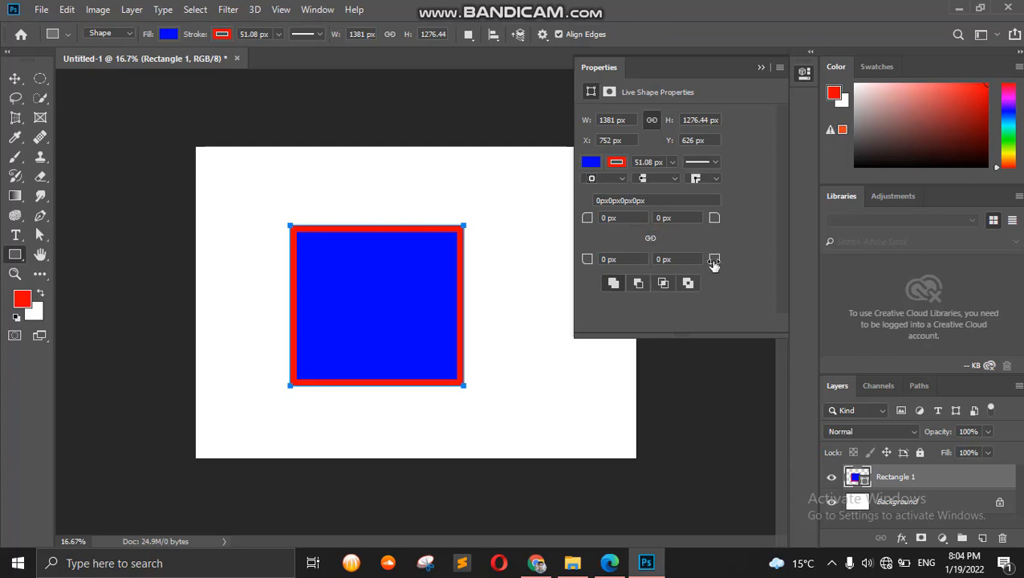
# Step: Round only the rectangle's lower-right corner to 345 px and its upper-left corner to 512 px, and collapse the shape properties
pyautogui.moveTo(713, 264); pyautogui.dragTo(973, 255)
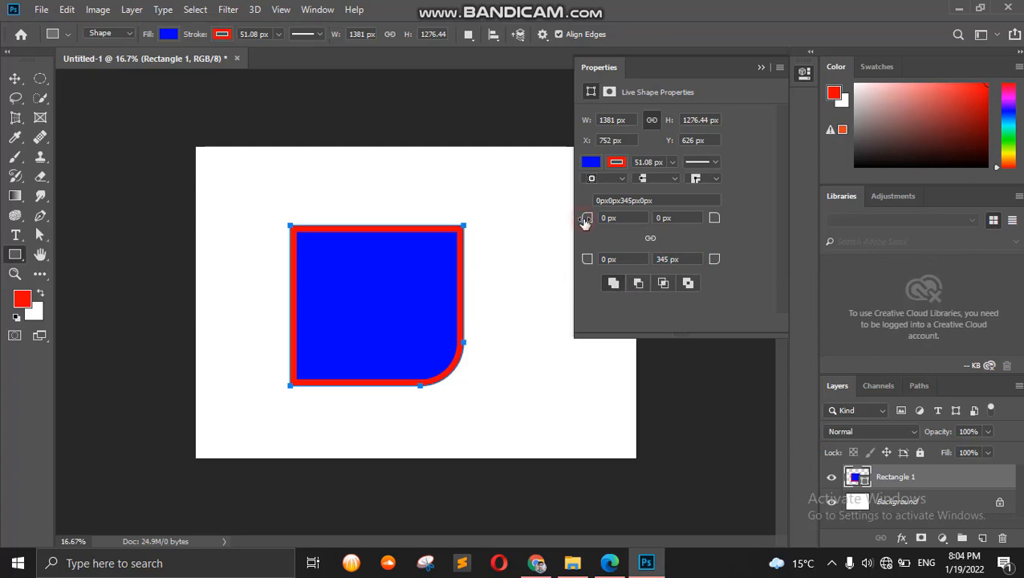
pyautogui.moveTo(585, 222); pyautogui.dragTo(961, 227)
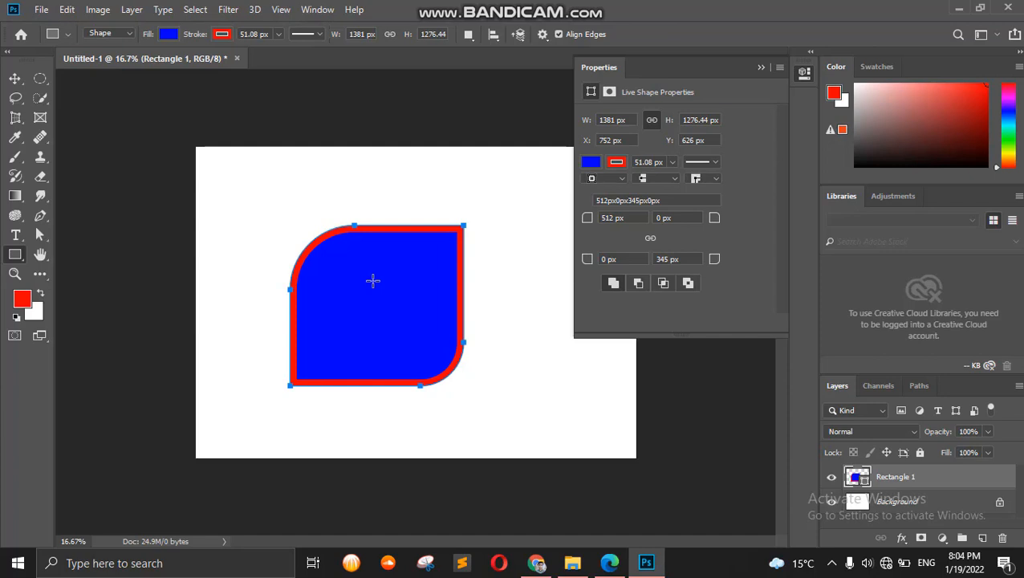
pyautogui.click(762, 67)
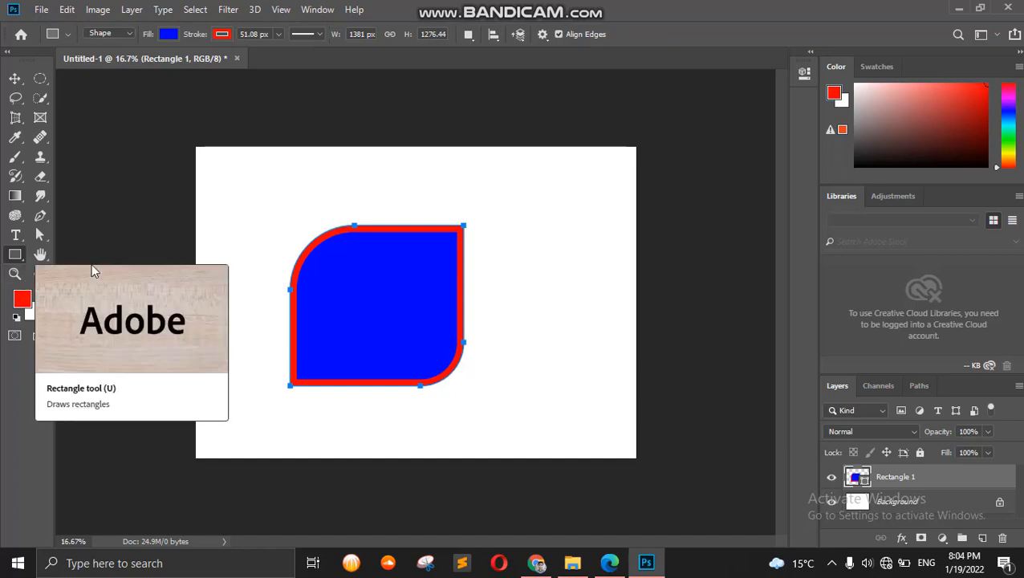
# Step: Replace the rectangle with a rounded rectangle about 1902 by 1199 px with a 10 px corner radius
pyautogui.click(1003, 538)
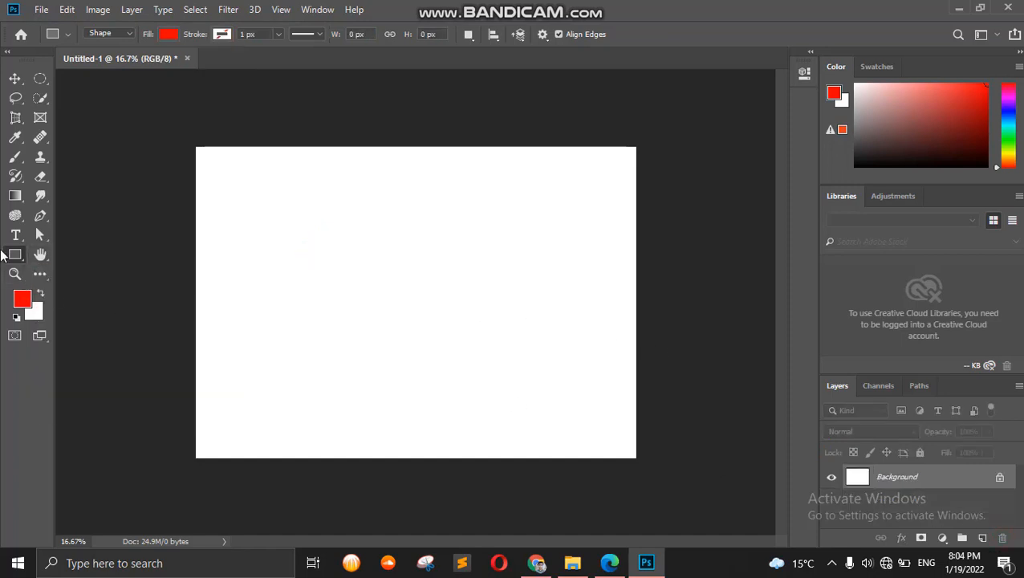
pyautogui.rightClick(16, 257)
pyautogui.click(61, 270)
pyautogui.moveTo(279, 225); pyautogui.dragTo(517, 373)
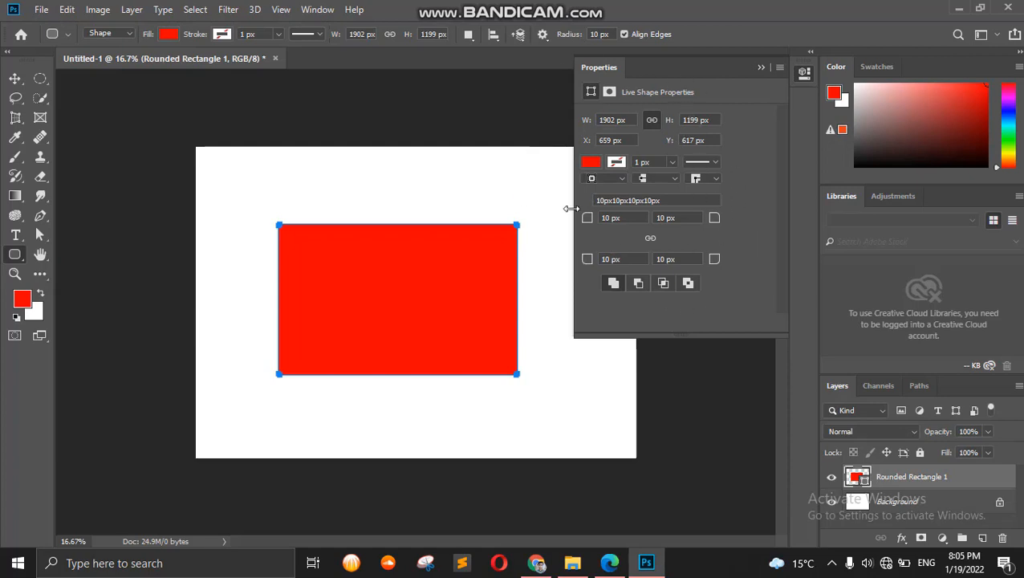
pyautogui.click(761, 70)
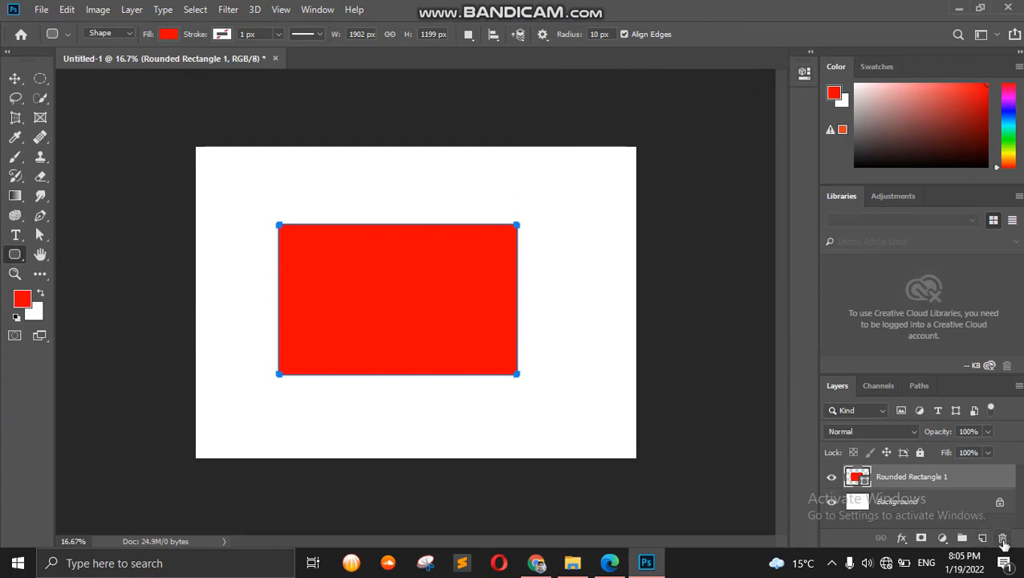
# Step: Delete the rounded rectangle and draw an ellipse as a circle about 1420 px in diameter
pyautogui.click(1001, 537)
pyautogui.rightClick(16, 255)
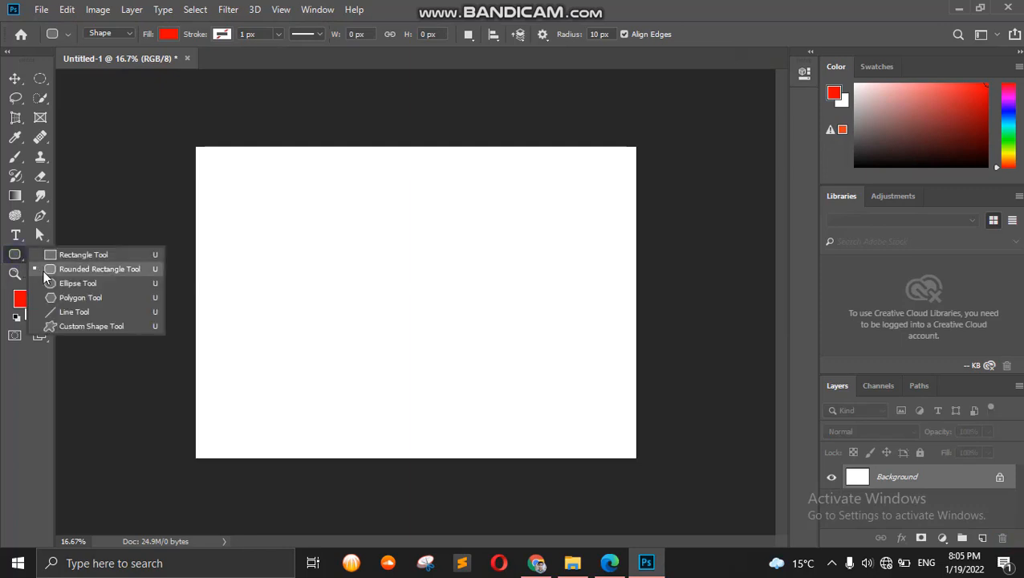
pyautogui.click(52, 284)
pyautogui.moveTo(293, 232); pyautogui.dragTo(473, 412)
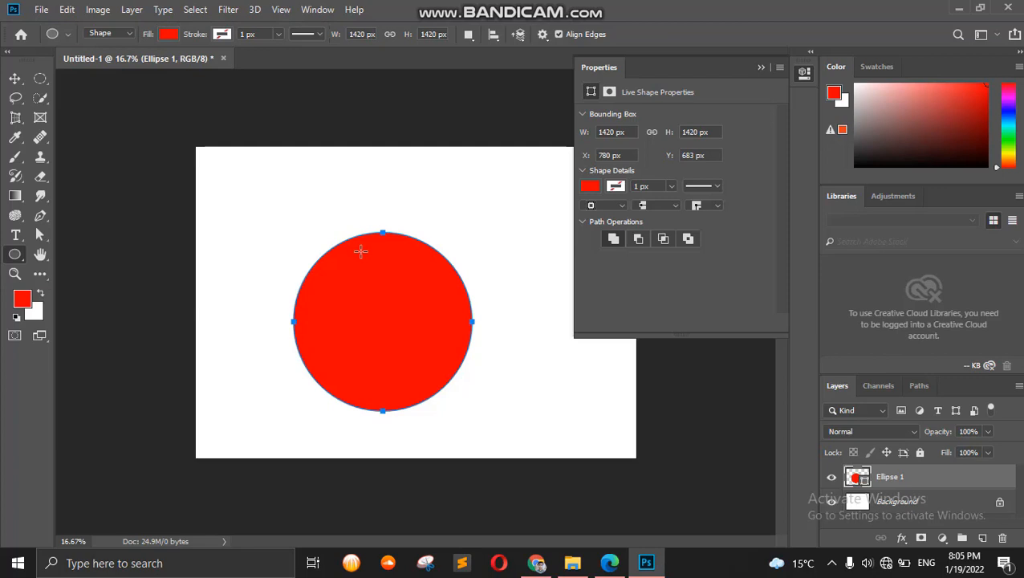
# Step: Try changing the circle's width, undo the change, and collapse the shape properties
pyautogui.rightClick(15, 255)
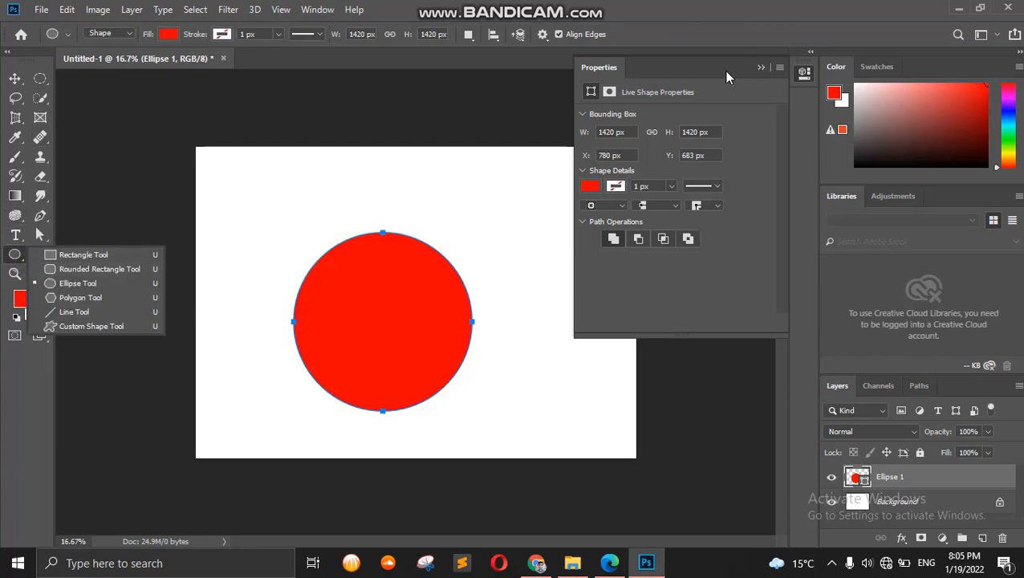
pyautogui.moveTo(584, 131); pyautogui.dragTo(642, 135)
pyautogui.hotkey('ctrl', 'z')
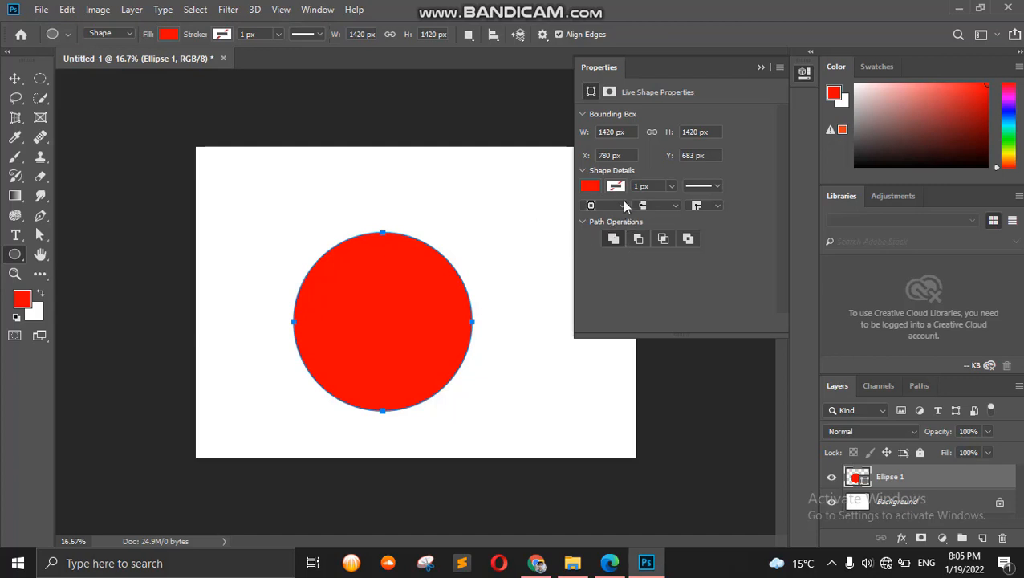
pyautogui.click(761, 70)
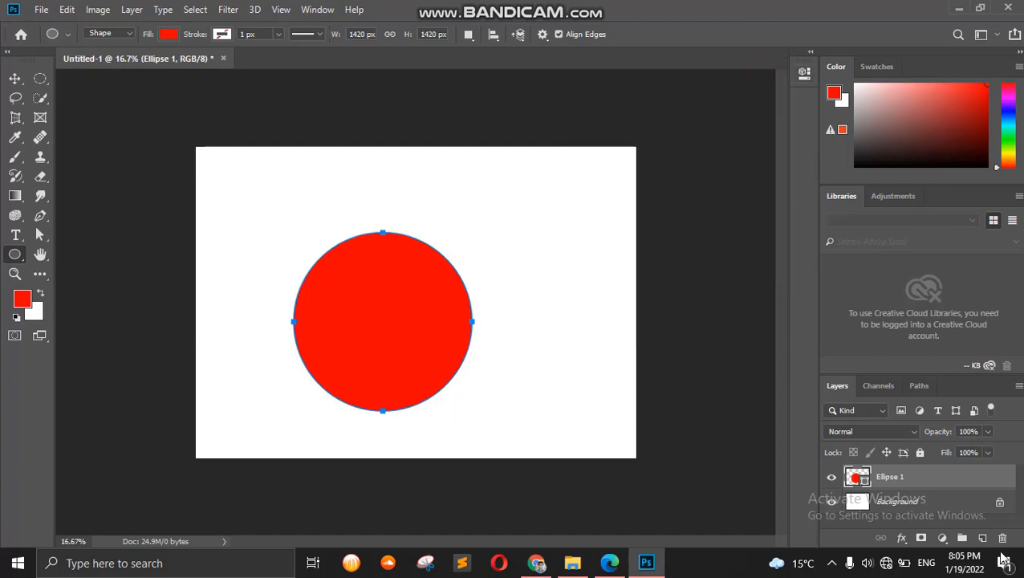
# Step: Replace the circle with an 18-sided polygon about 1019 px wide in the upper-left area of the canvas
pyautogui.click(1001, 538)
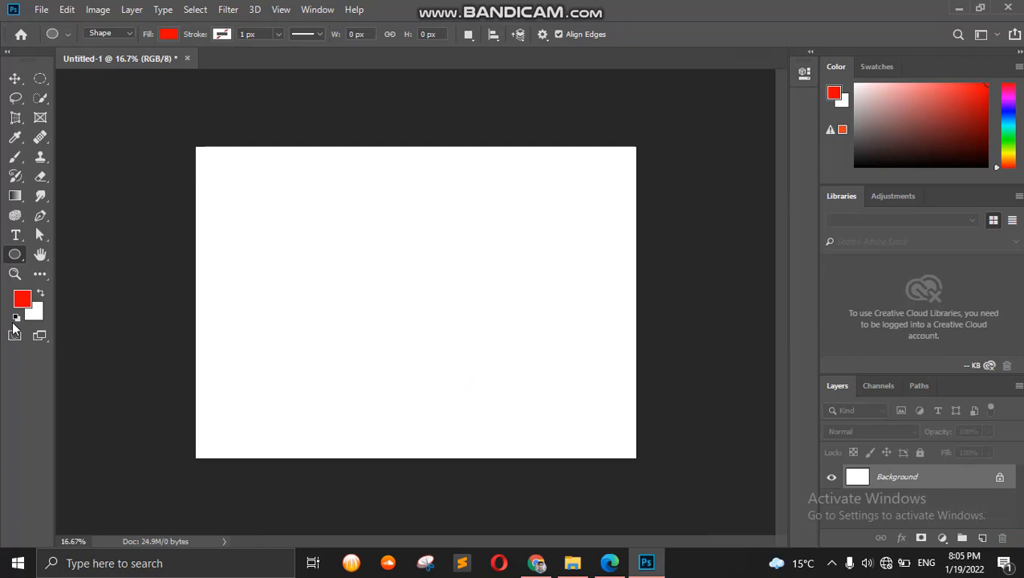
pyautogui.rightClick(15, 255)
pyautogui.click(53, 298)
pyautogui.moveTo(299, 226); pyautogui.dragTo(364, 228)
pyautogui.click(14, 78)
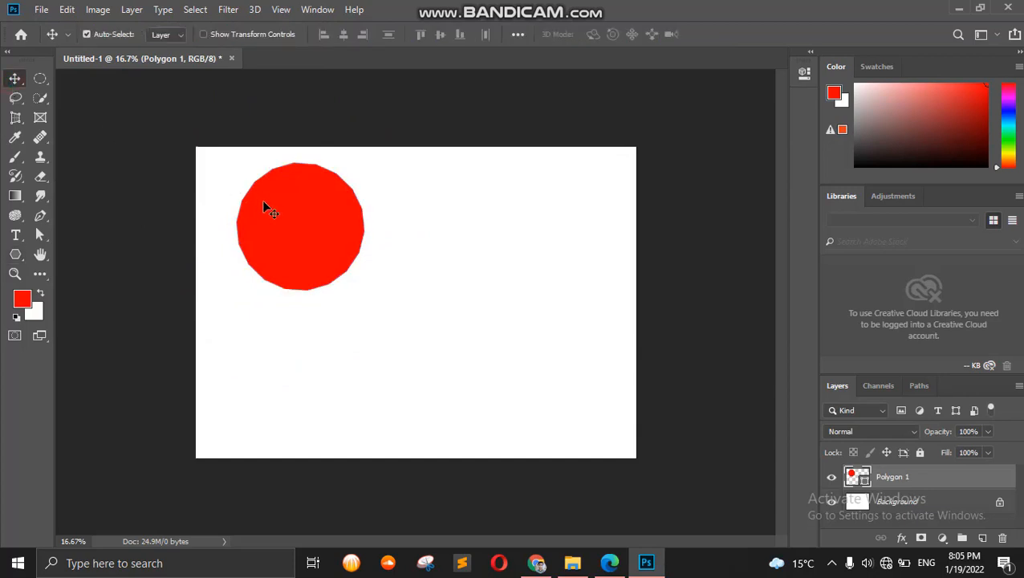
pyautogui.moveTo(263, 204); pyautogui.dragTo(265, 225)
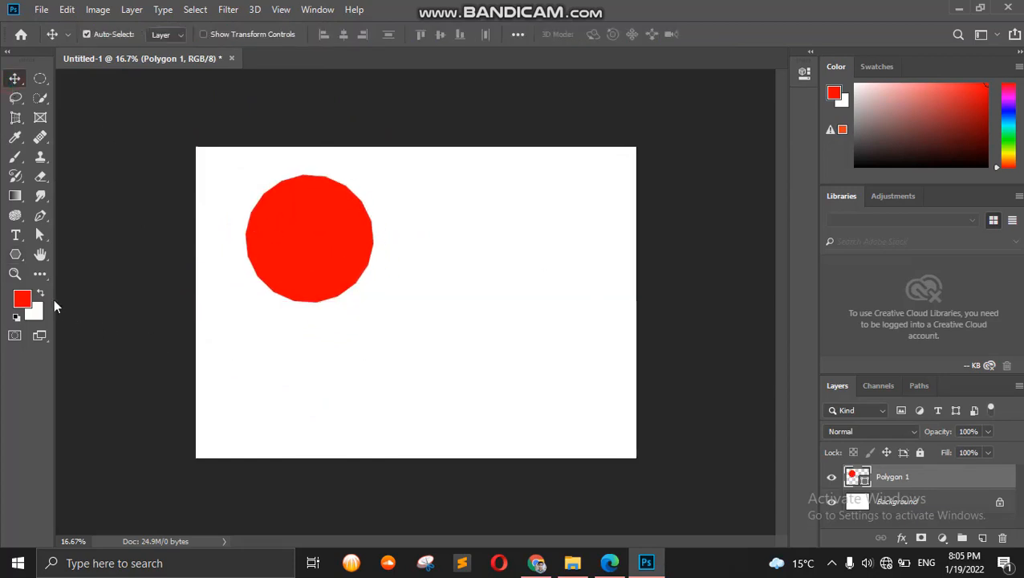
# Step: Draw a five-sided polygon about 1025 by 1015 px to the right of the 18-sided polygon
pyautogui.click(14, 253)
pyautogui.rightClick(16, 254)
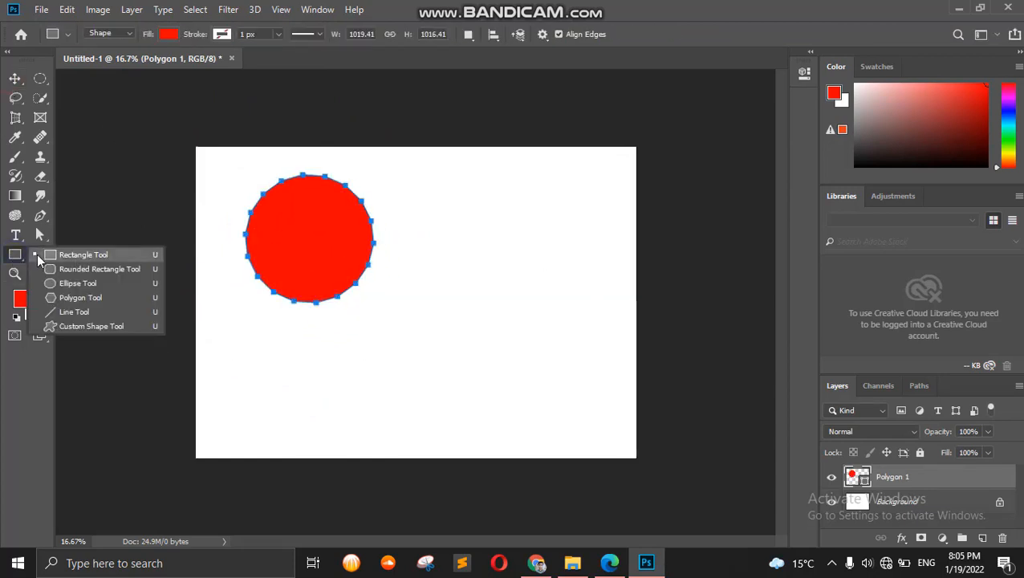
pyautogui.click(53, 297)
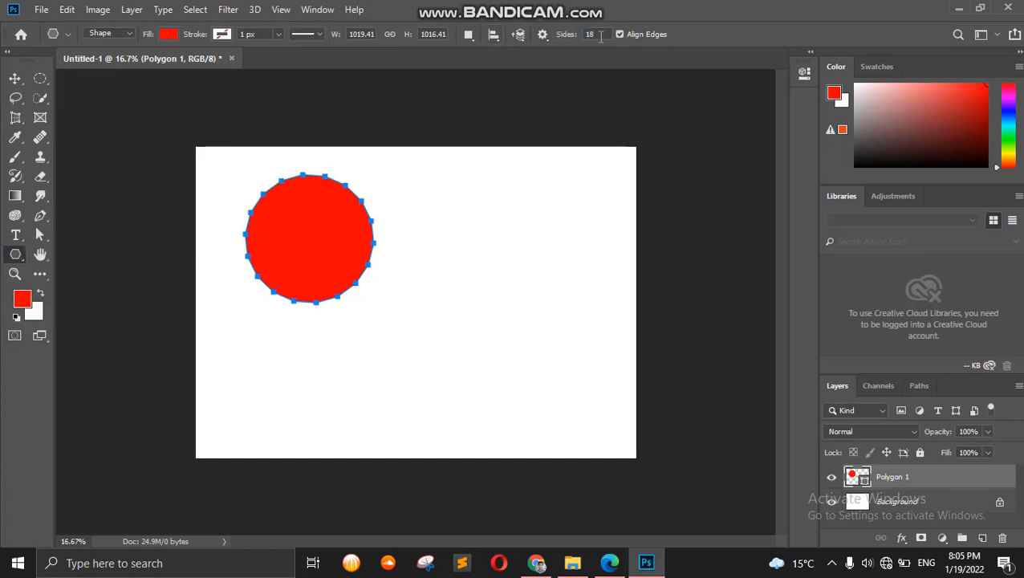
pyautogui.moveTo(598, 36); pyautogui.dragTo(571, 38)
pyautogui.write('5')
pyautogui.moveTo(444, 224); pyautogui.dragTo(512, 237)
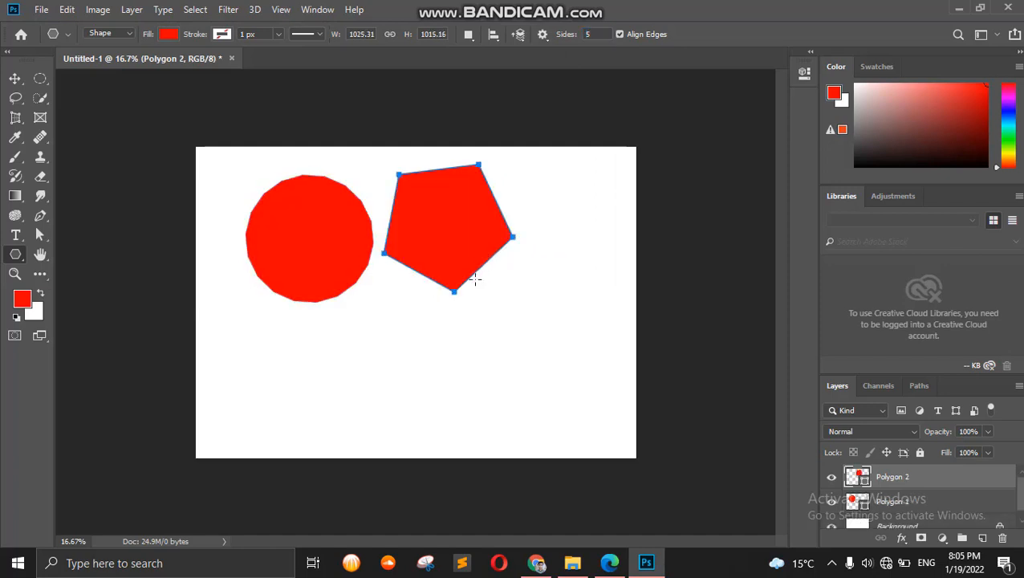
# Step: Fill the pentagon with blue 1e00ff and give it a green stroke about 43 px wide
pyautogui.doubleClick(858, 477)
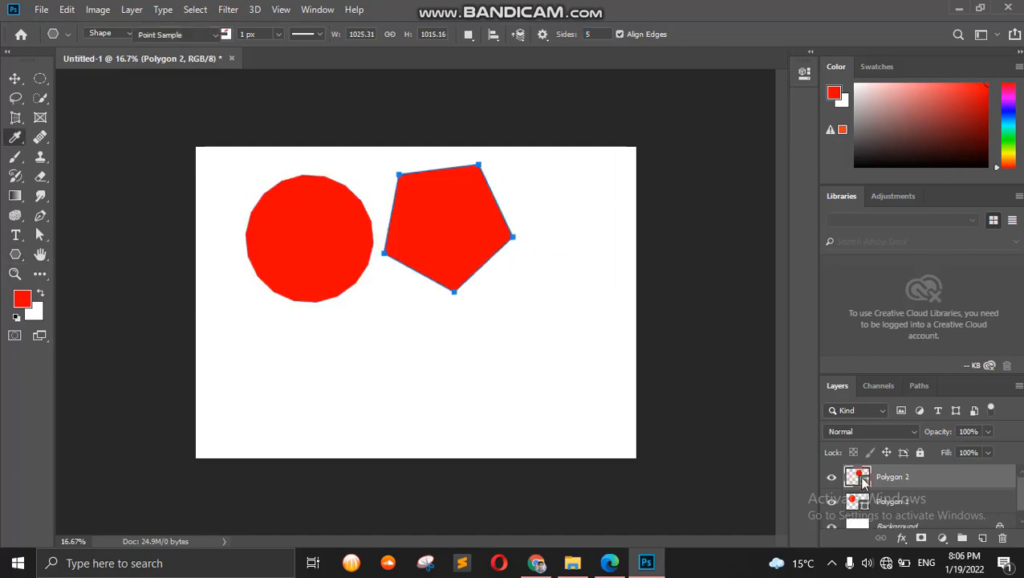
pyautogui.click(780, 273)
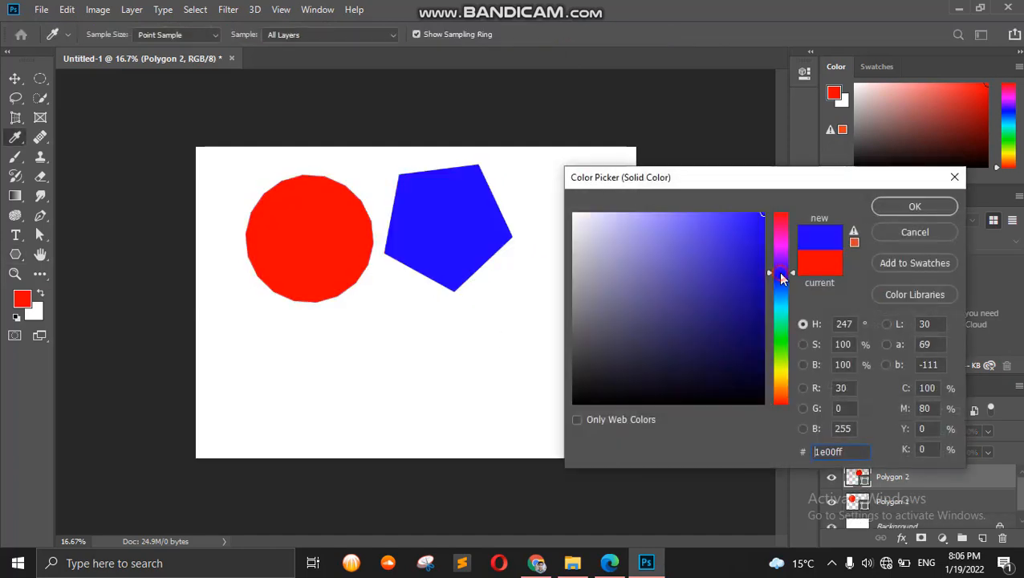
pyautogui.click(915, 206)
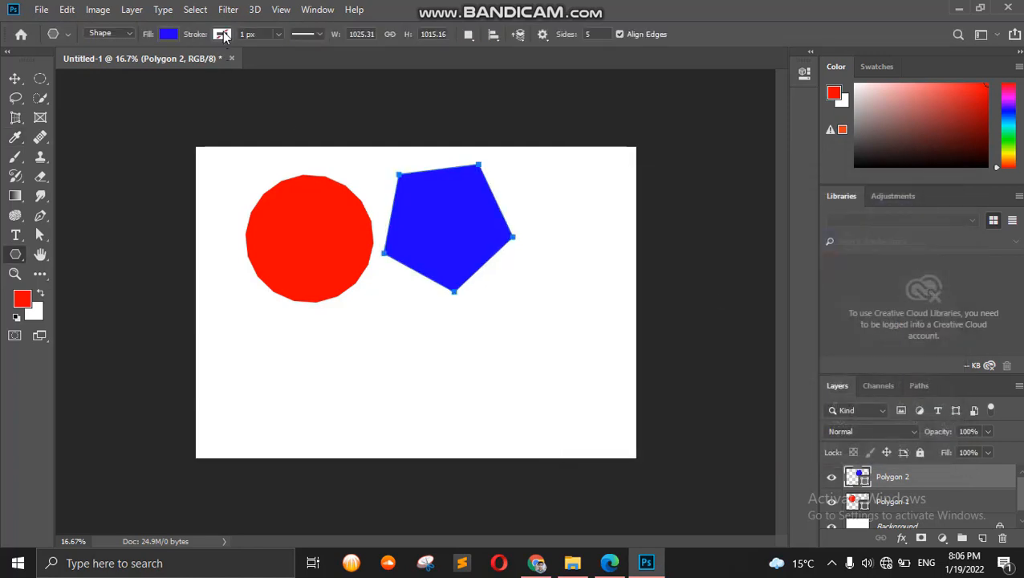
pyautogui.click(222, 34)
pyautogui.click(177, 129)
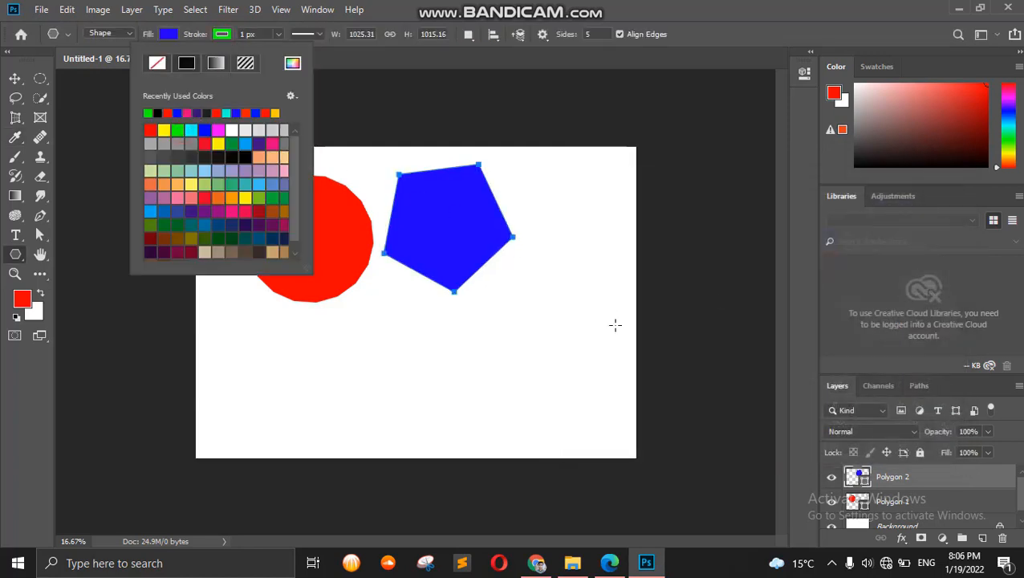
pyautogui.click(279, 36)
pyautogui.moveTo(277, 52); pyautogui.dragTo(289, 53)
pyautogui.click(476, 409)
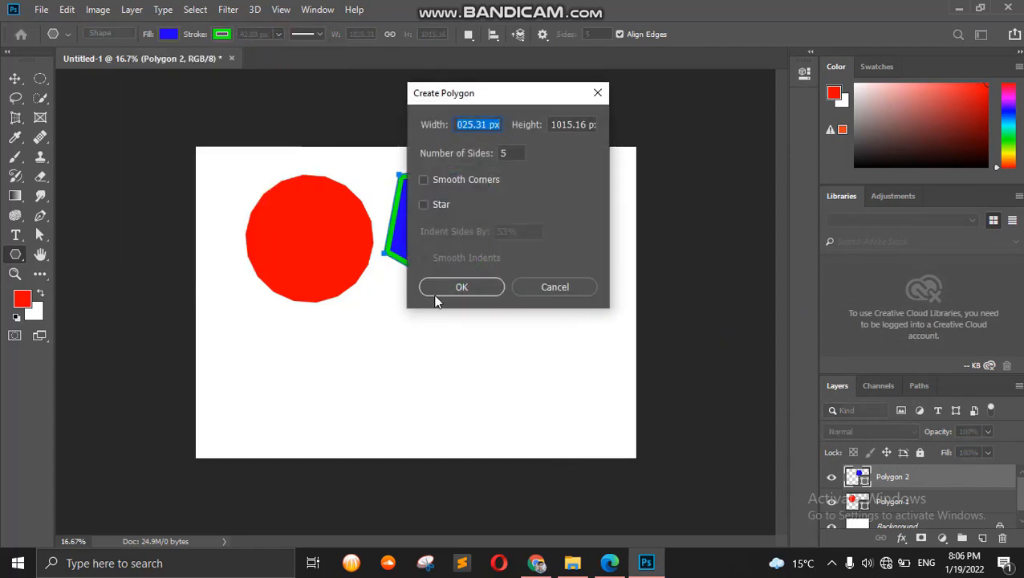
pyautogui.click(458, 290)
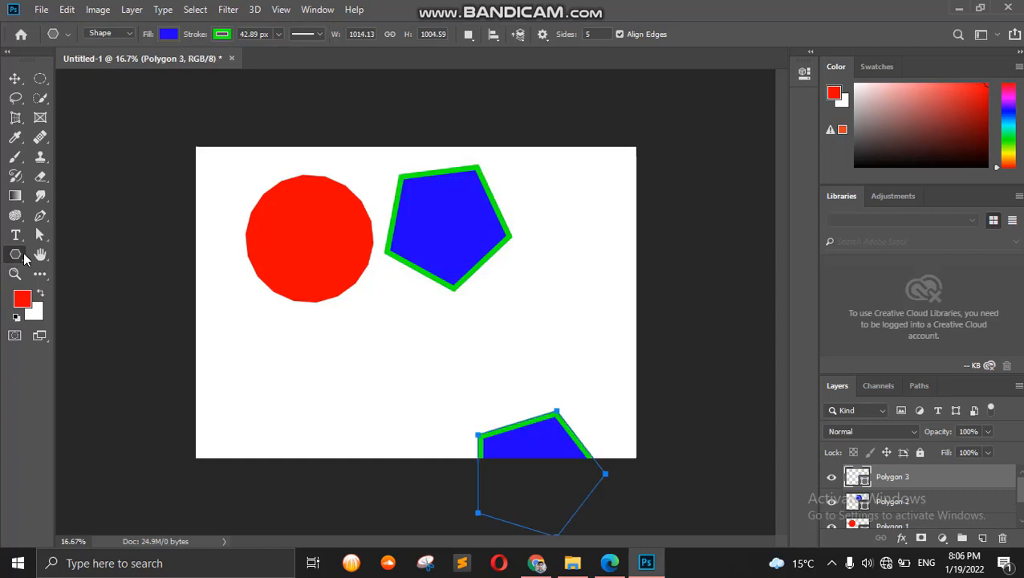
pyautogui.hotkey('ctrl', 'z')
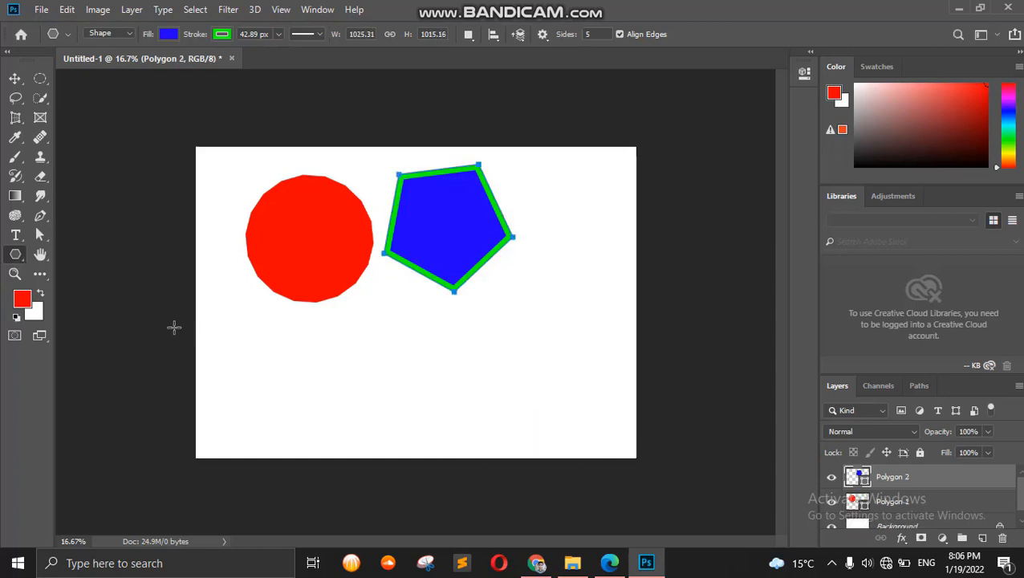
# Step: Draw a horizontal blue line about 2320 px long with a 29 px weight below the polygons, and remove its stroke
pyautogui.rightClick(16, 256)
pyautogui.click(51, 310)
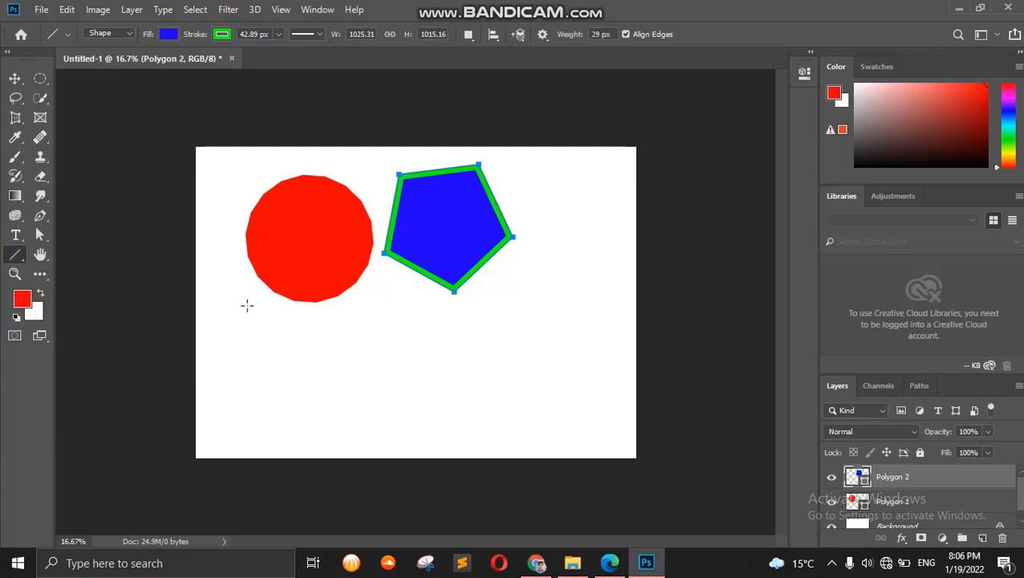
pyautogui.click(168, 34)
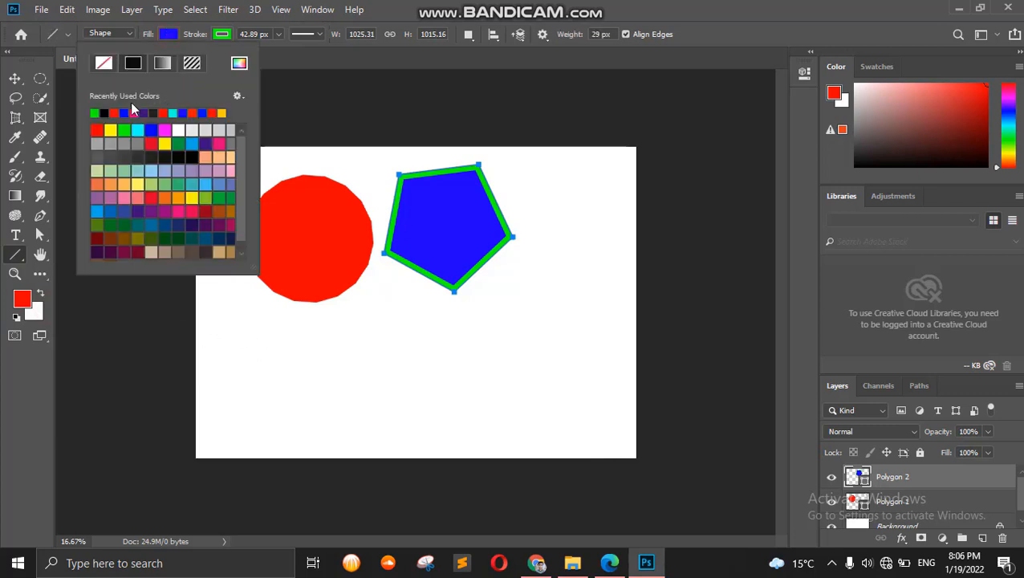
pyautogui.moveTo(240, 337); pyautogui.dragTo(532, 337)
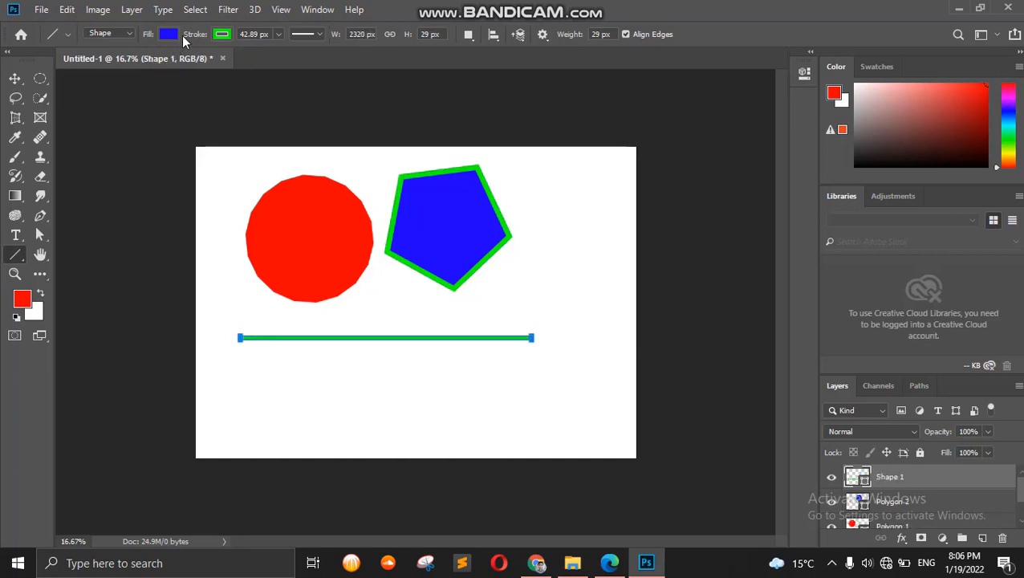
pyautogui.click(222, 34)
pyautogui.click(157, 62)
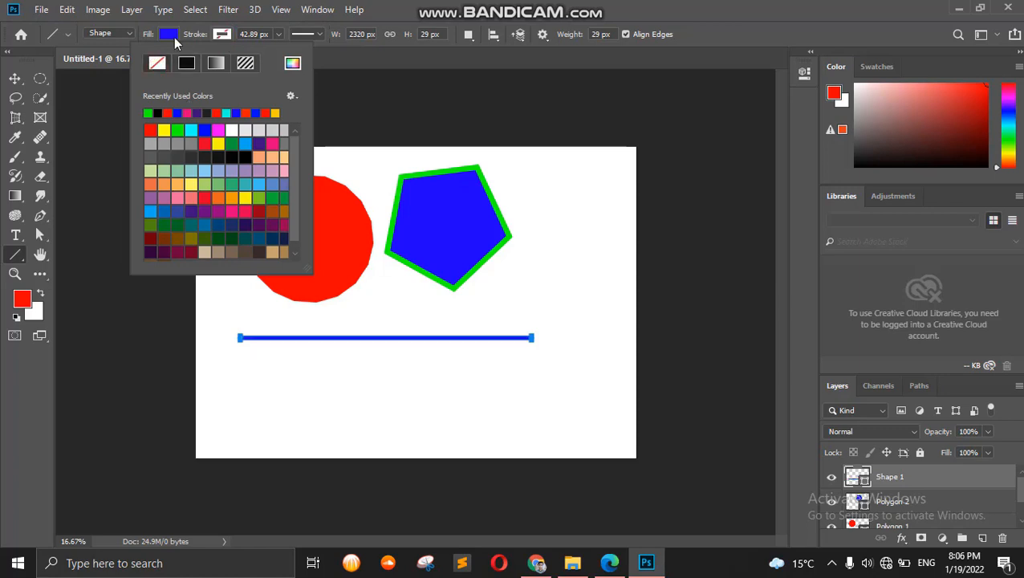
pyautogui.click(174, 36)
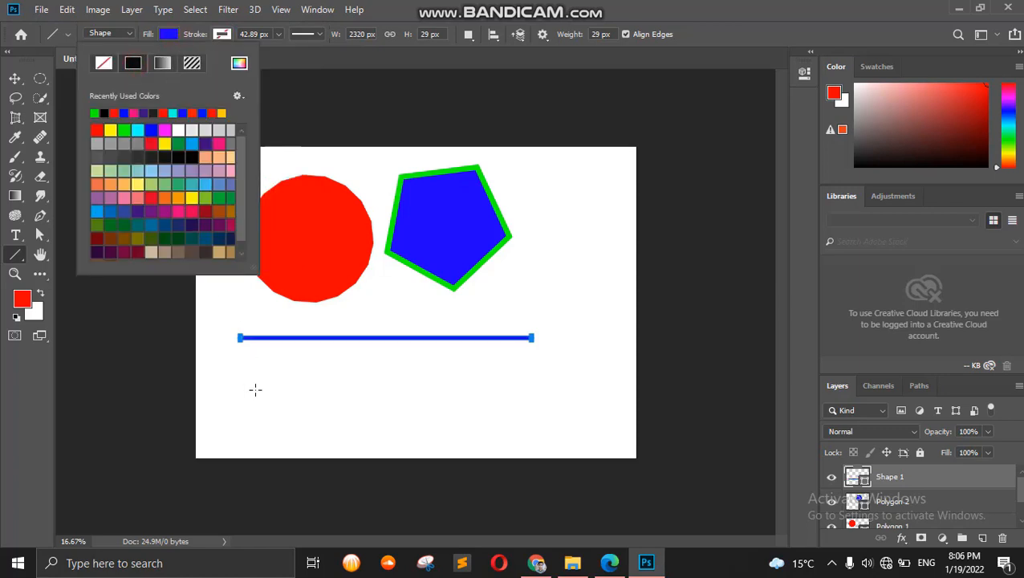
# Step: Draw a second horizontal line of 29 px weight below the first, undoing the slanted attempt
pyautogui.moveTo(244, 390); pyautogui.dragTo(566, 398)
pyautogui.hotkey('ctrl', 'z')
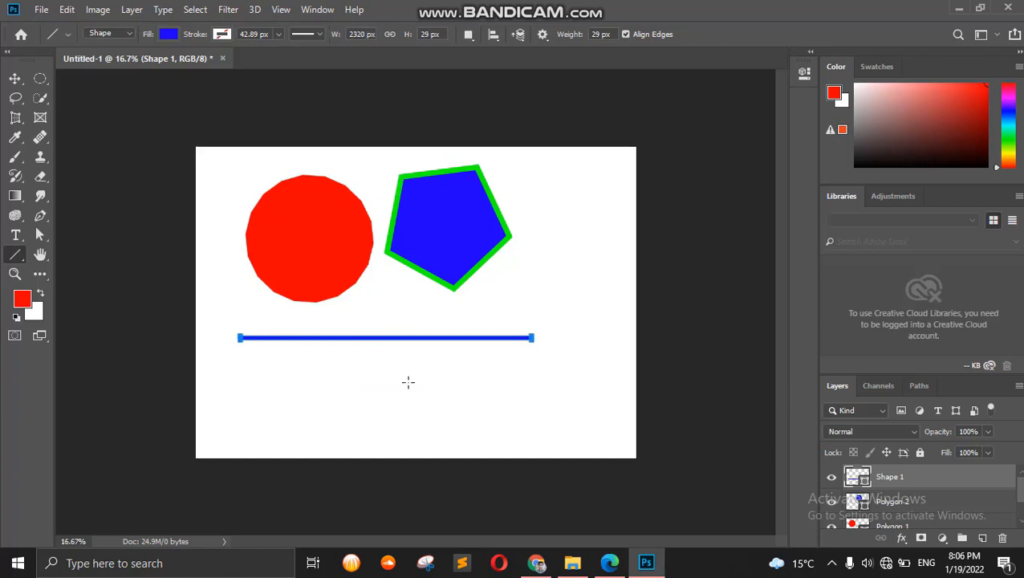
pyautogui.moveTo(260, 386); pyautogui.dragTo(561, 385)
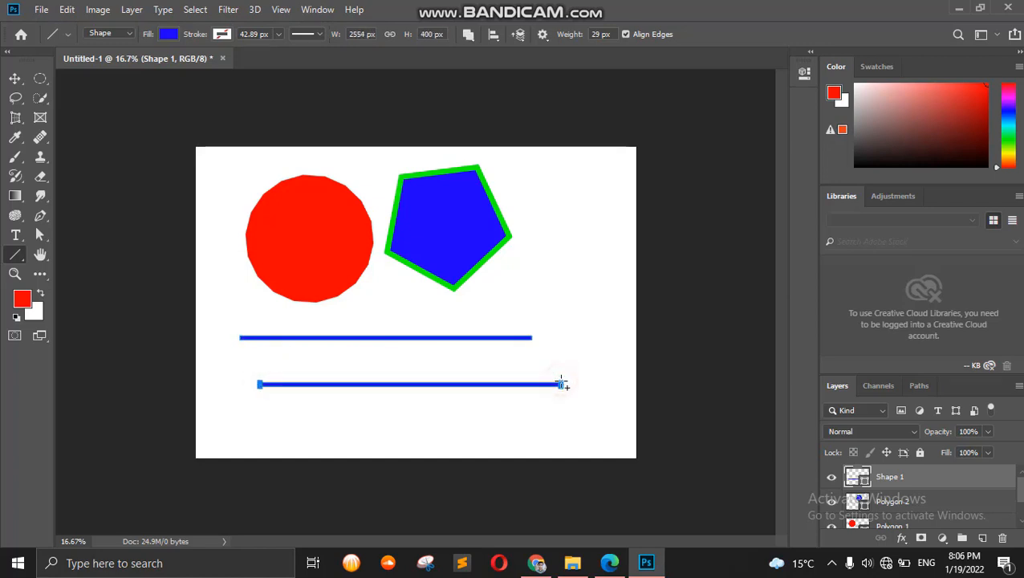
# Step: Set the line weight to 10 px and draw a third horizontal line beneath the other two
pyautogui.click(576, 37)
pyautogui.write('10')
pyautogui.moveTo(278, 418); pyautogui.dragTo(552, 418)
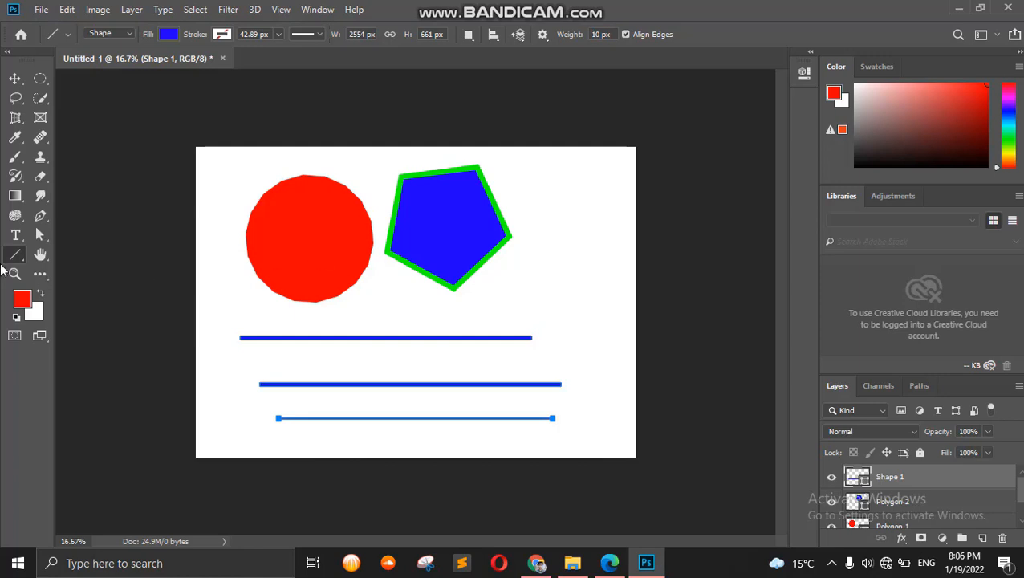
# Step: Delete the layers holding the lines, the pentagon and the 18-sided polygon
pyautogui.click(999, 537)
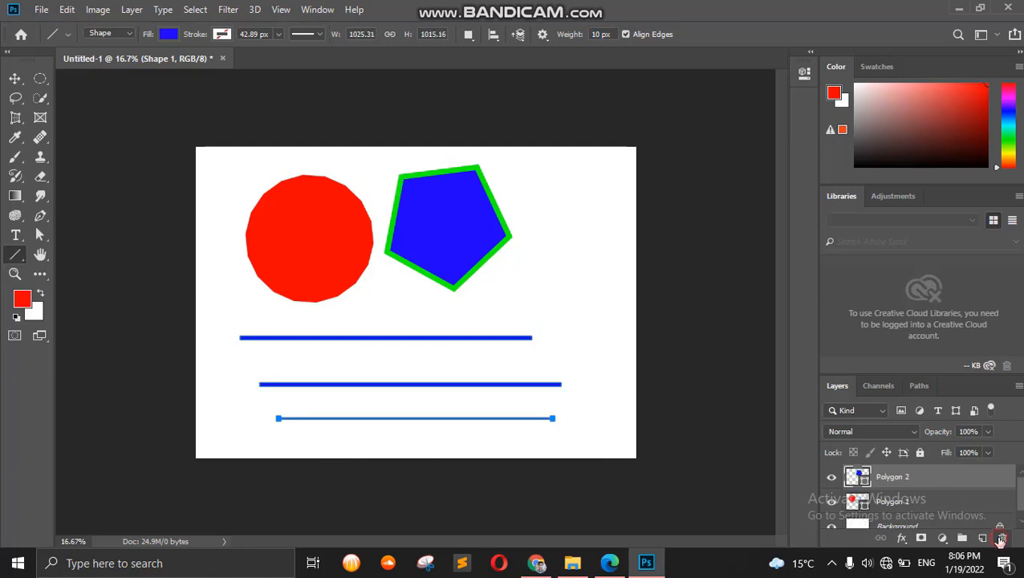
pyautogui.click(999, 538)
pyautogui.click(1000, 537)
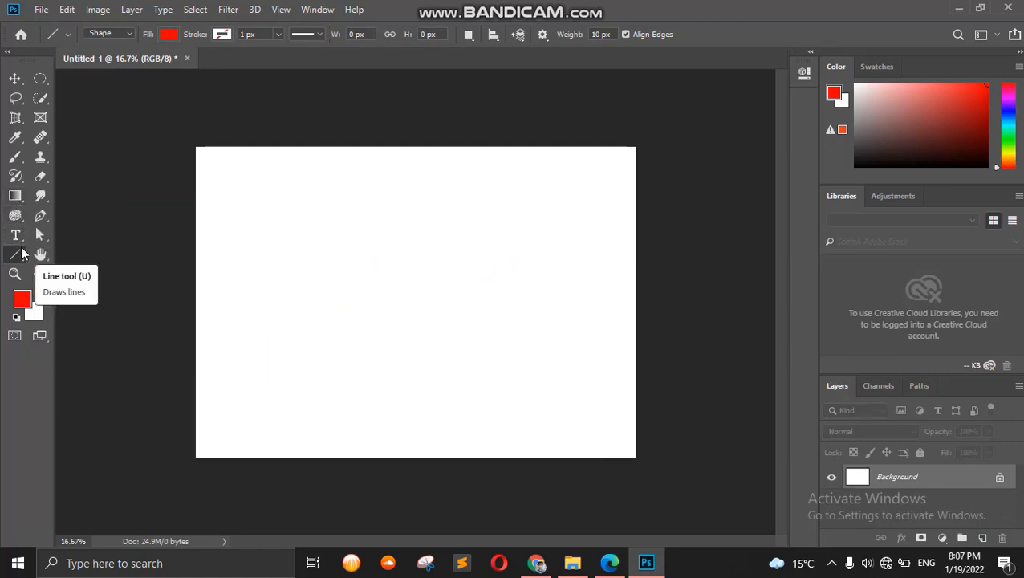
# Step: Draw a red block-arrow custom shape about 979 by 504 px in the upper-left area of the canvas
pyautogui.rightClick(21, 257)
pyautogui.click(65, 324)
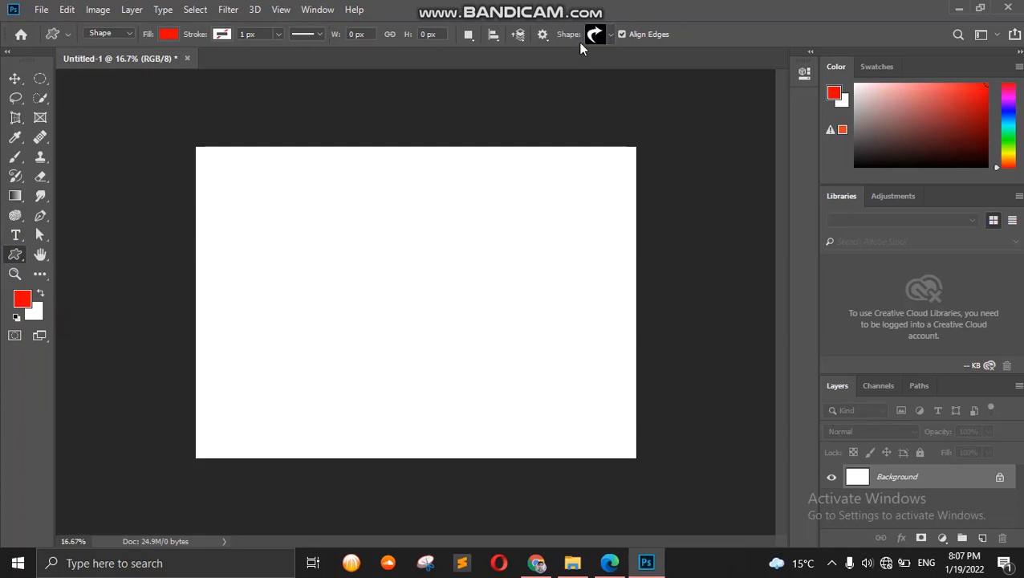
pyautogui.click(608, 37)
pyautogui.click(565, 67)
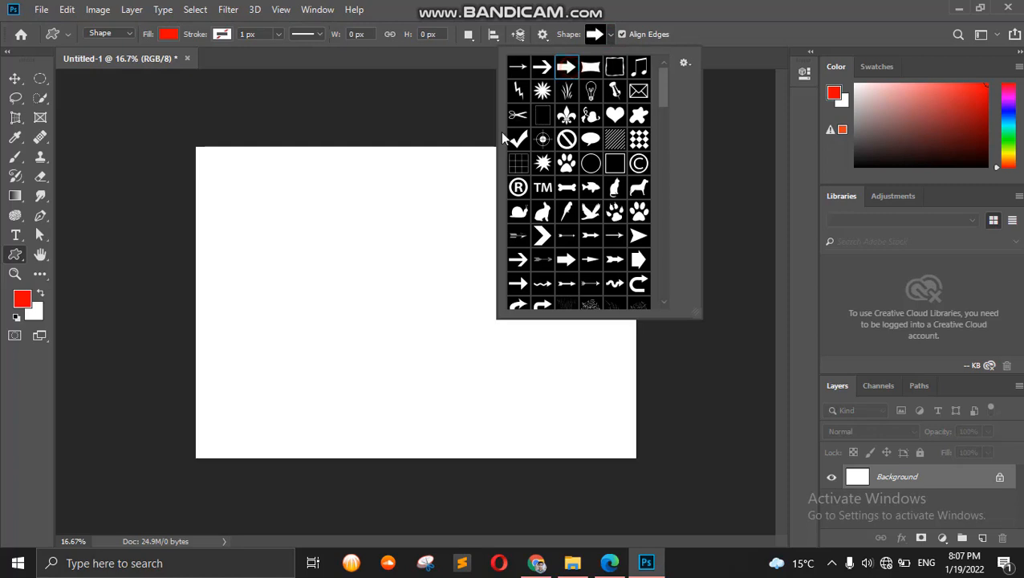
pyautogui.moveTo(255, 190); pyautogui.dragTo(379, 255)
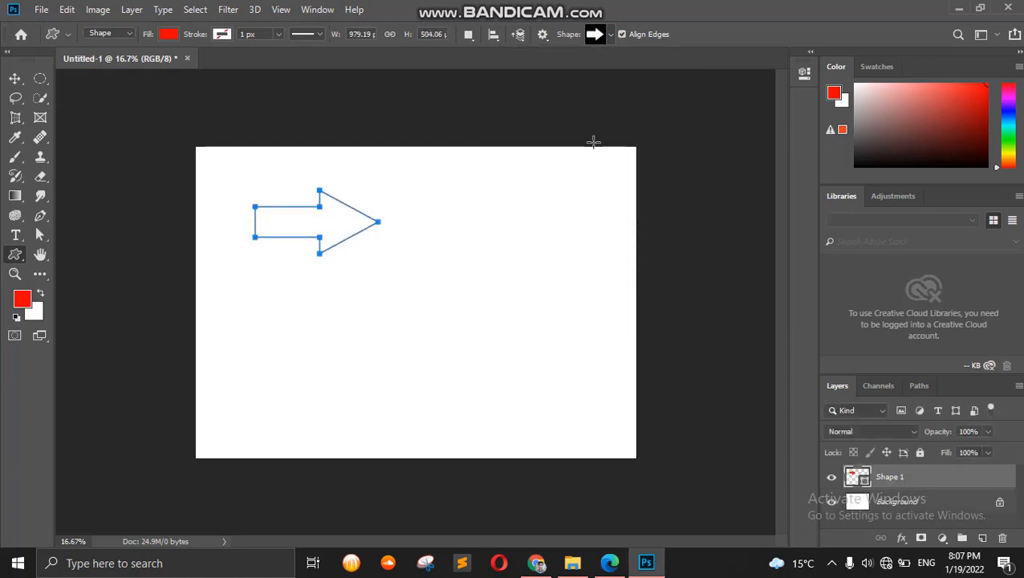
# Step: Draw a red paw-print custom shape about 763 by 769 px in the upper-right area of the canvas
pyautogui.click(618, 37)
pyautogui.click(561, 163)
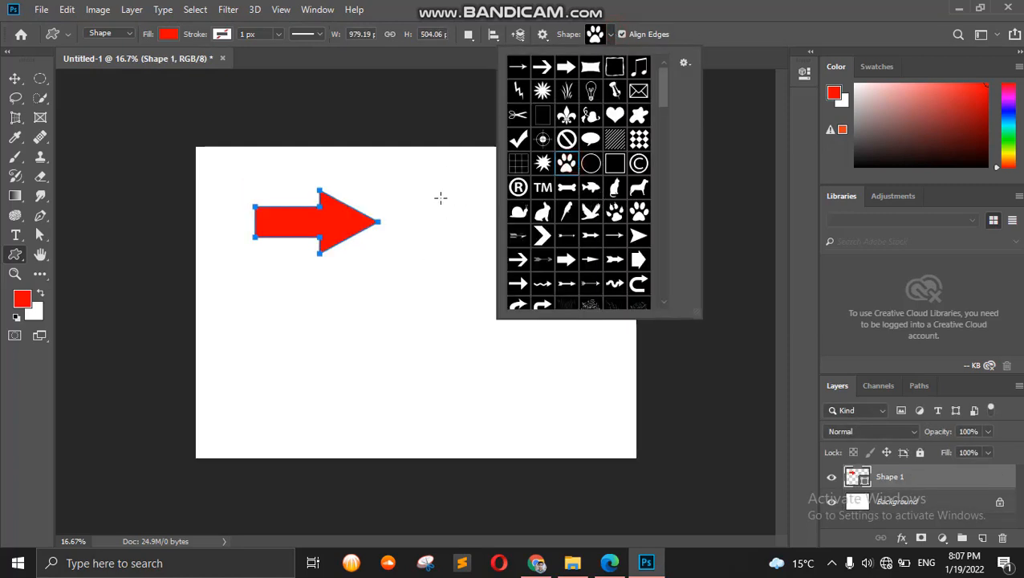
pyautogui.moveTo(424, 188); pyautogui.dragTo(526, 285)
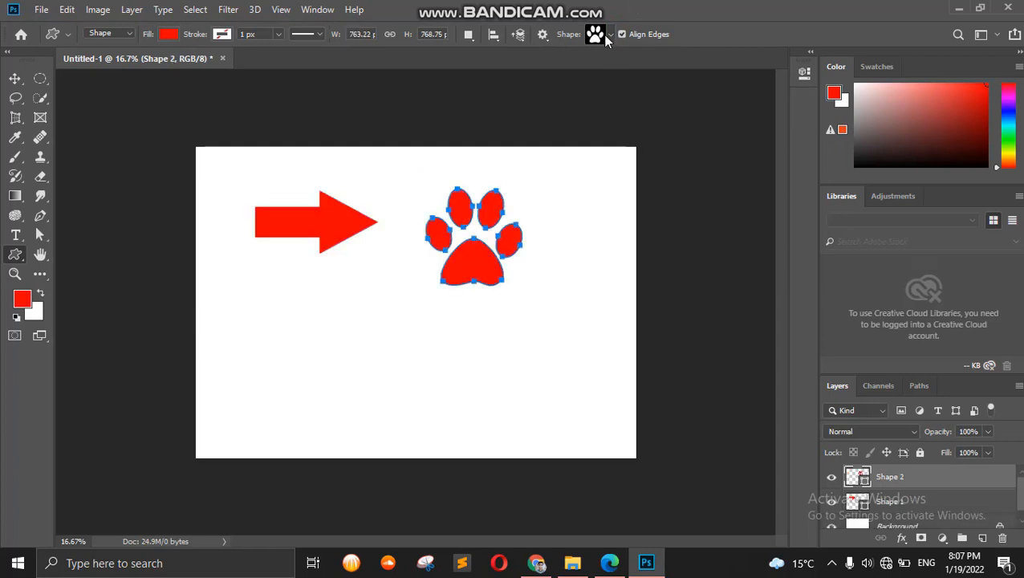
# Step: Draw a red outlined-envelope custom shape about 721 by 456 px below the block arrow
pyautogui.click(603, 35)
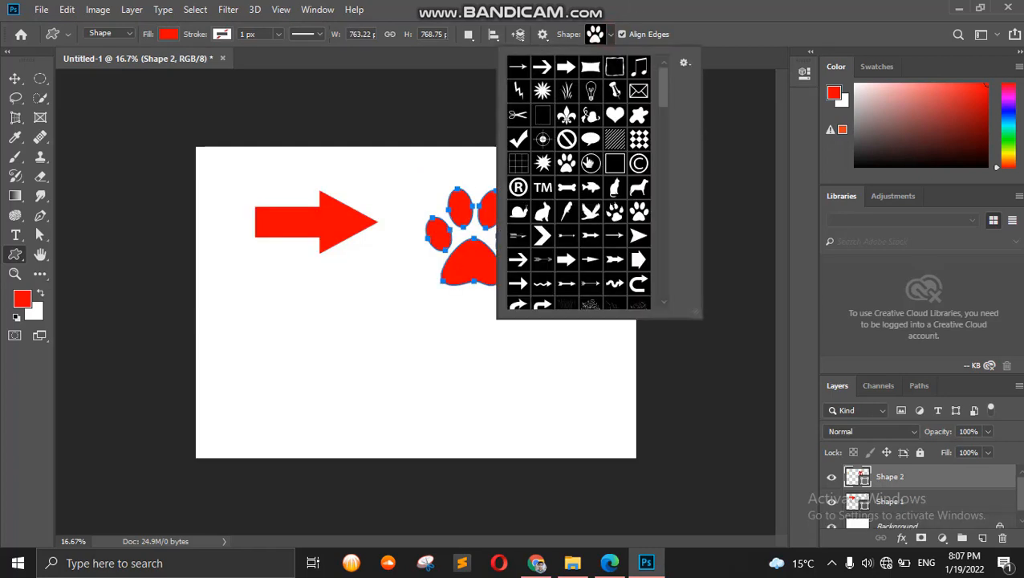
pyautogui.click(638, 92)
pyautogui.moveTo(279, 277); pyautogui.dragTo(371, 335)
# Step: Draw a red solid-envelope custom shape about 649 by 409 px below the paw print
pyautogui.click(609, 35)
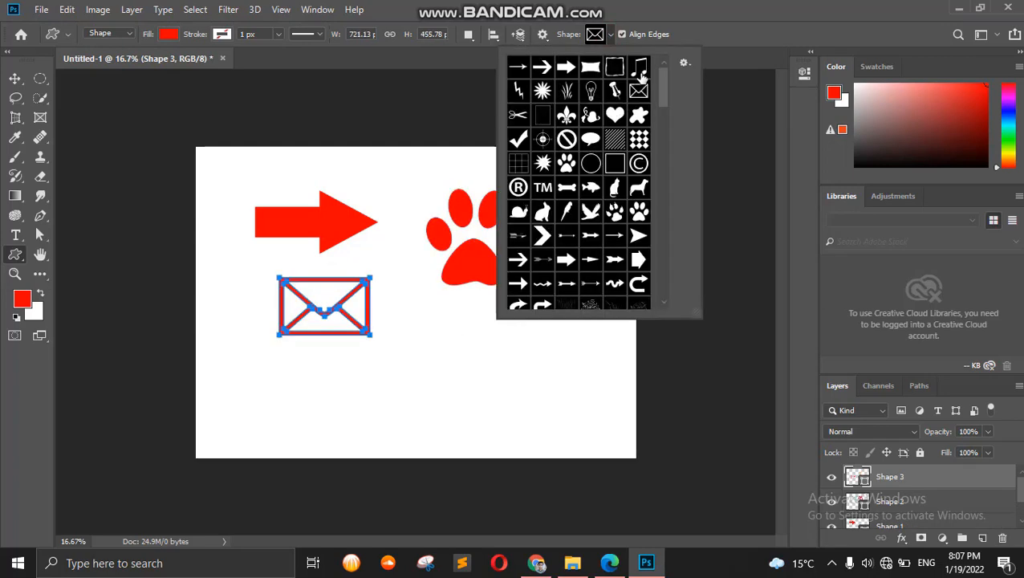
pyautogui.moveTo(662, 92); pyautogui.dragTo(659, 179)
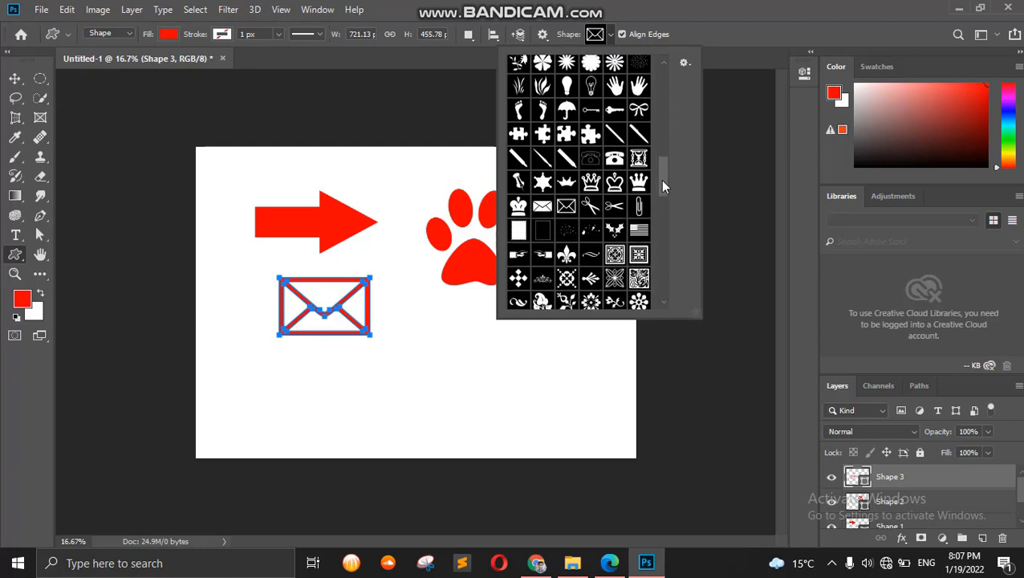
pyautogui.click(541, 207)
pyautogui.click(168, 35)
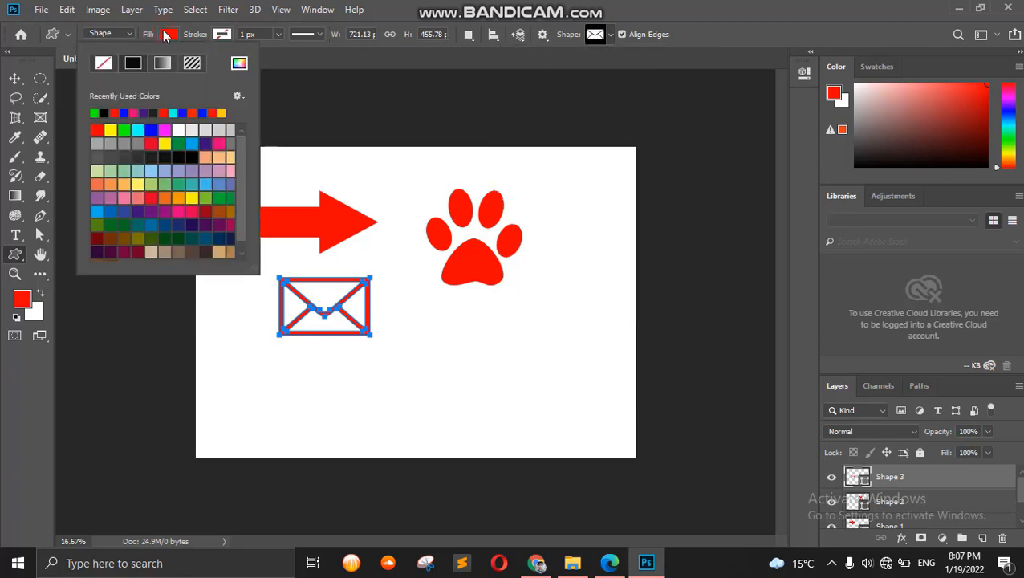
pyautogui.click(428, 321)
pyautogui.moveTo(427, 320); pyautogui.dragTo(509, 372)
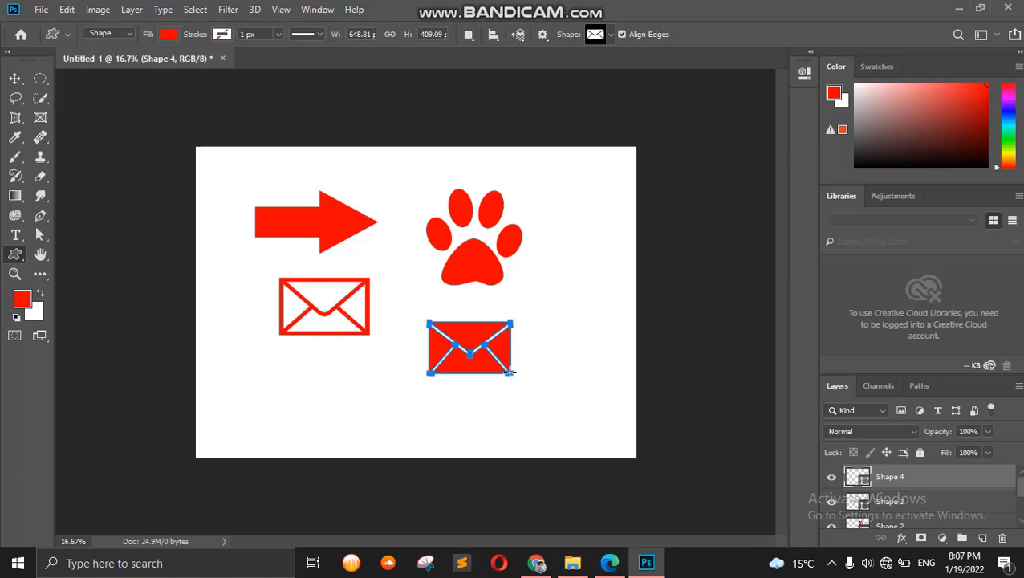
# Step: Draw a red checked-box custom shape about 571 by 480 px in the lower-left corner of the canvas
pyautogui.click(611, 35)
pyautogui.moveTo(661, 171); pyautogui.dragTo(666, 246)
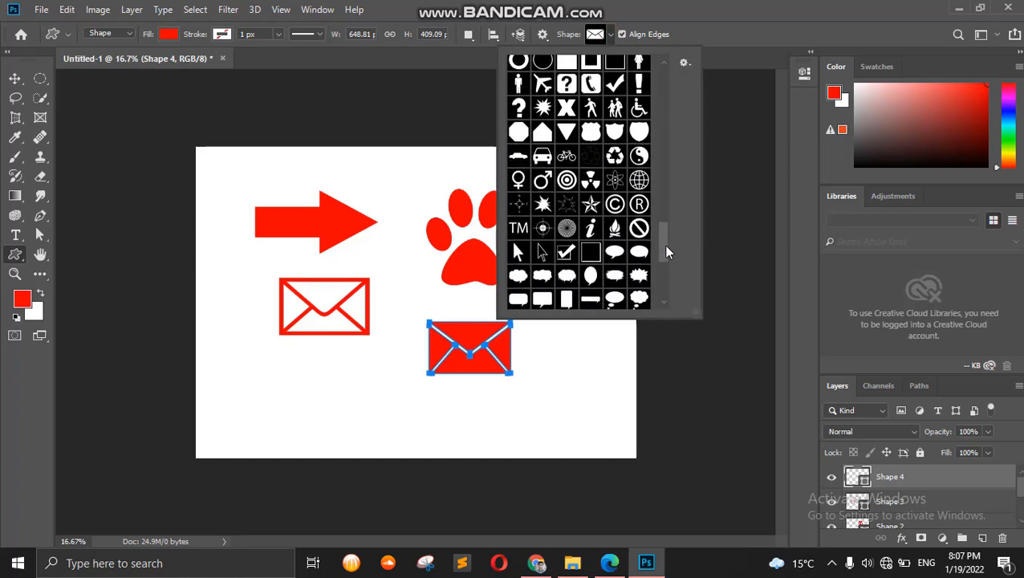
pyautogui.click(565, 252)
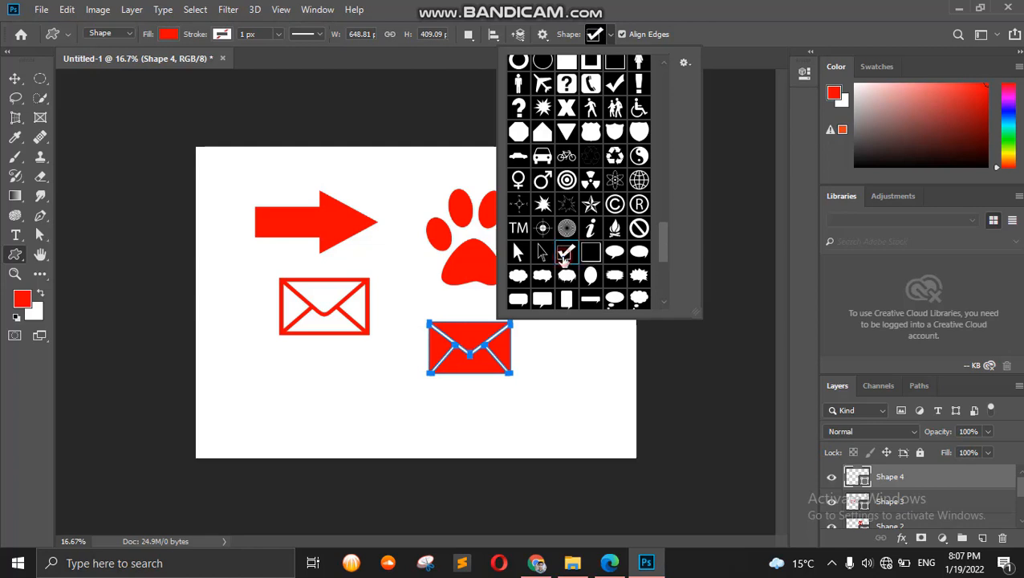
pyautogui.moveTo(256, 371); pyautogui.dragTo(327, 432)
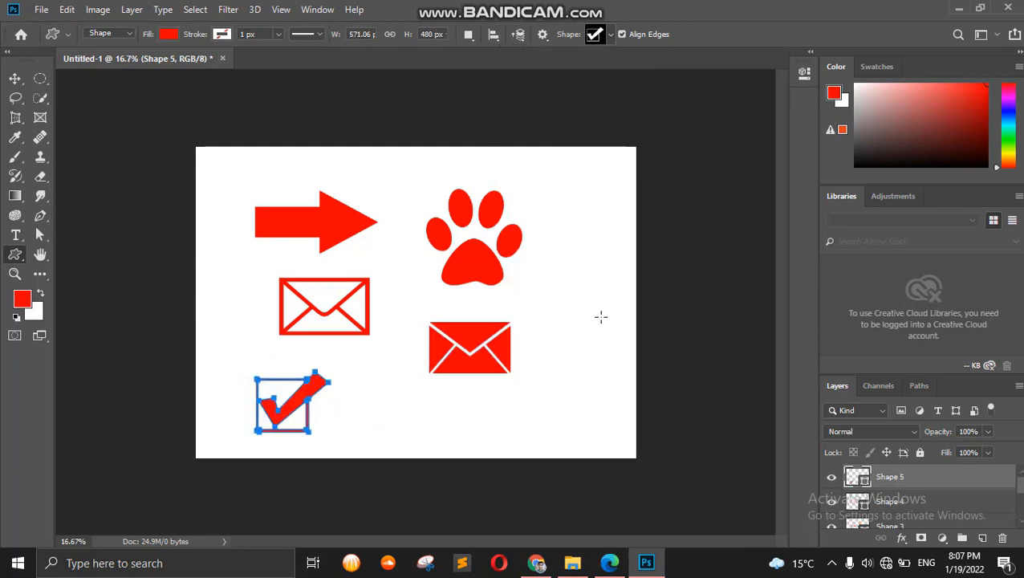
# Step: Replace the current custom shape presets with the complete All set
pyautogui.click(610, 35)
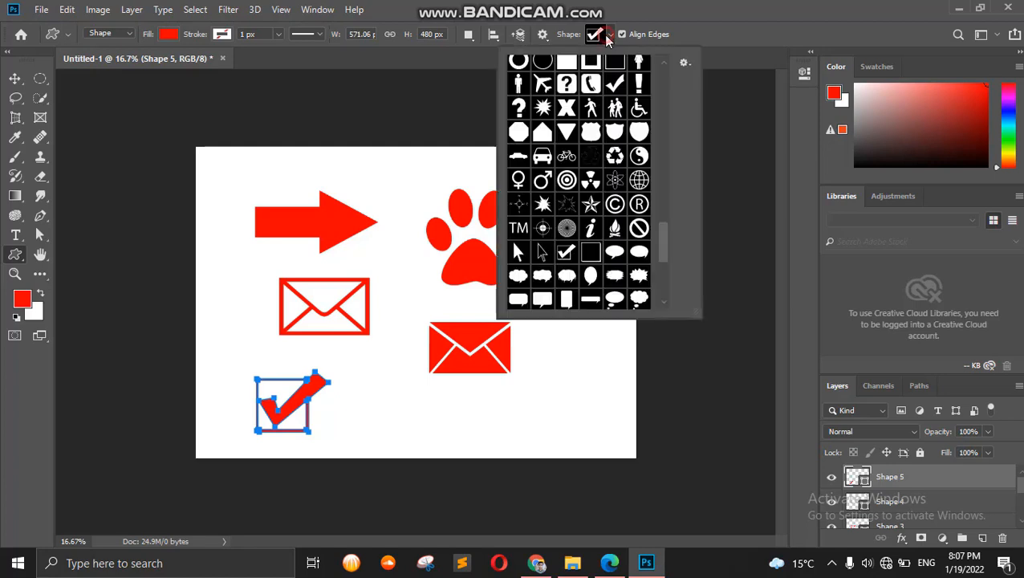
pyautogui.click(684, 64)
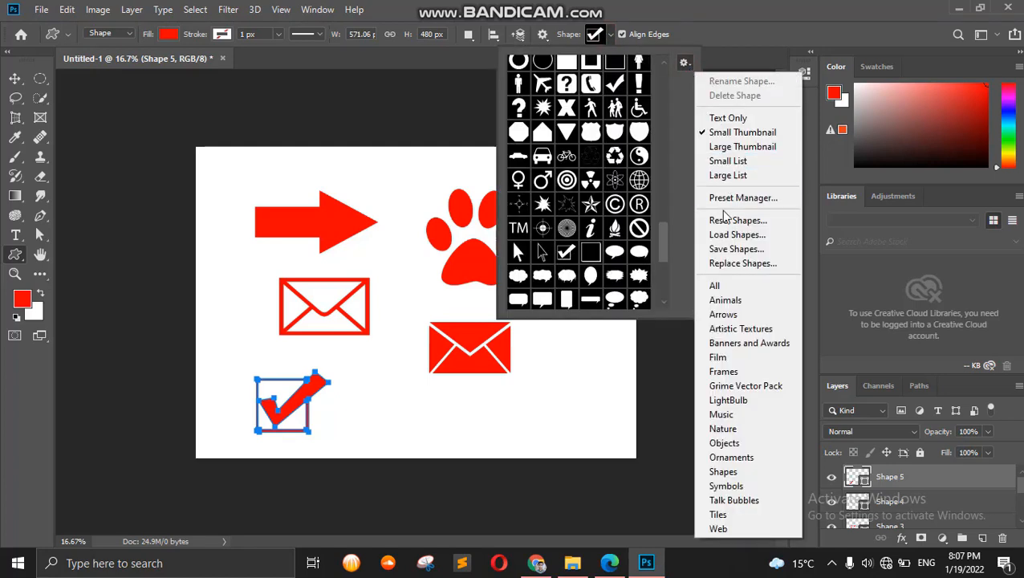
pyautogui.click(726, 286)
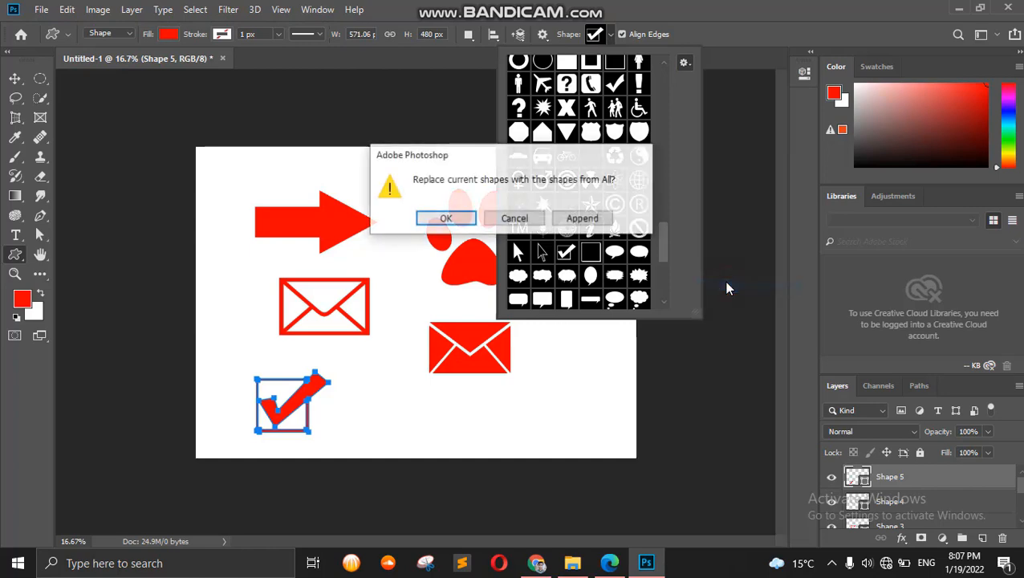
pyautogui.click(447, 217)
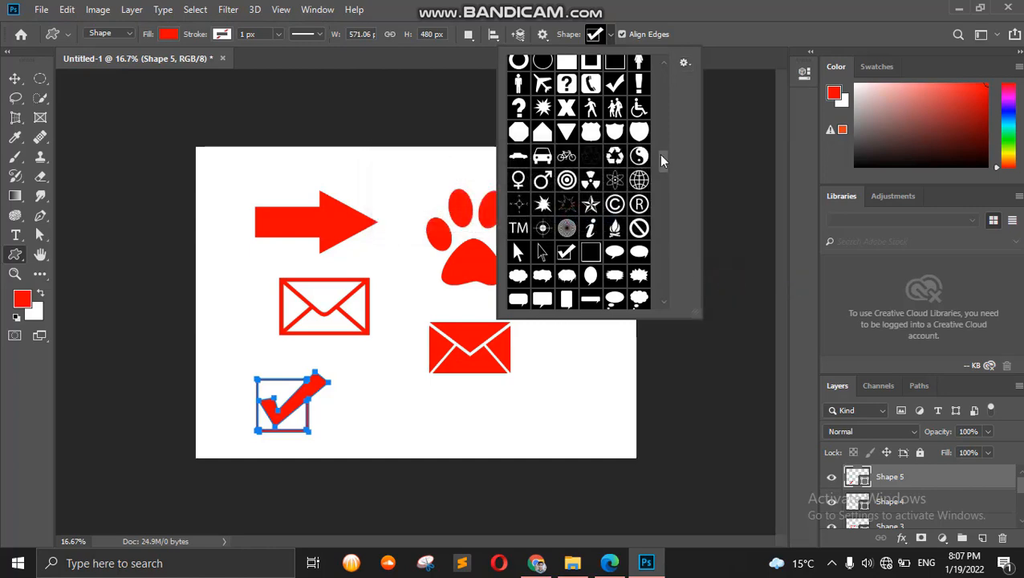
# Step: Draw a red scalloped flower custom shape about 643 by 660 px in the lower-right corner of the canvas
pyautogui.moveTo(664, 156); pyautogui.dragTo(665, 229)
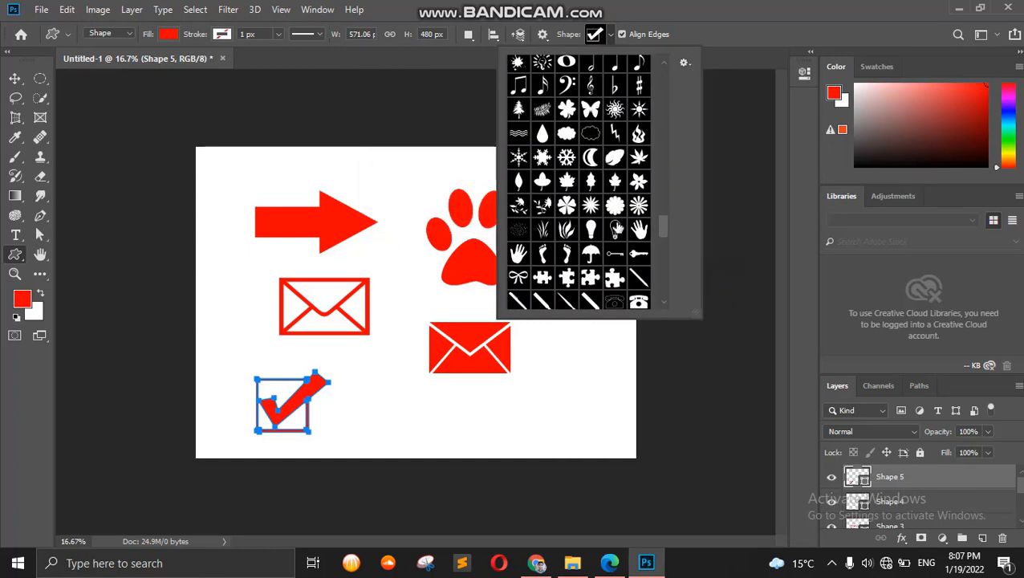
pyautogui.click(614, 205)
pyautogui.click(563, 349)
pyautogui.moveTo(548, 352); pyautogui.dragTo(628, 434)
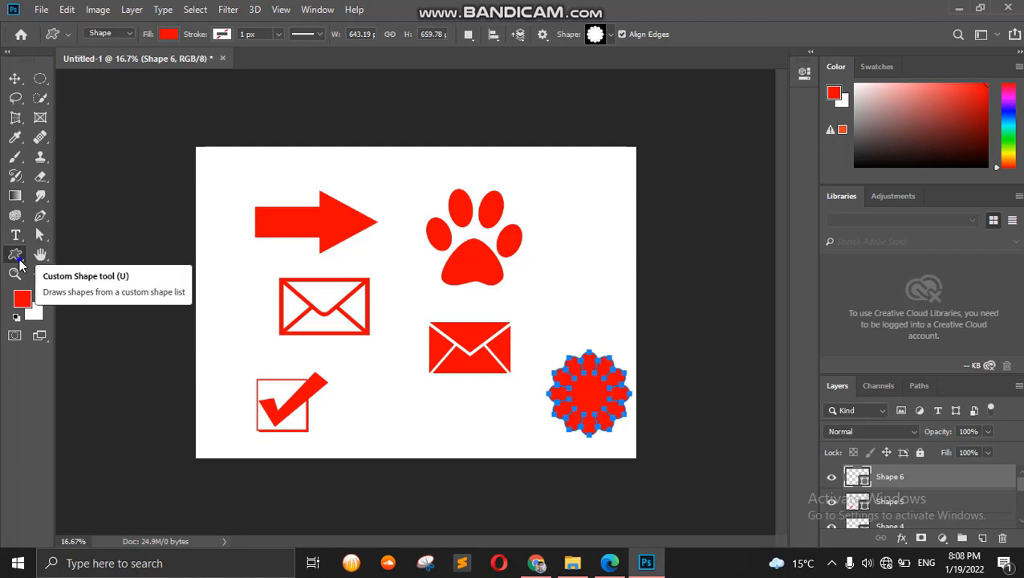
# Step: Delete all six custom shape layers above the Background
pyautogui.rightClick(17, 258)
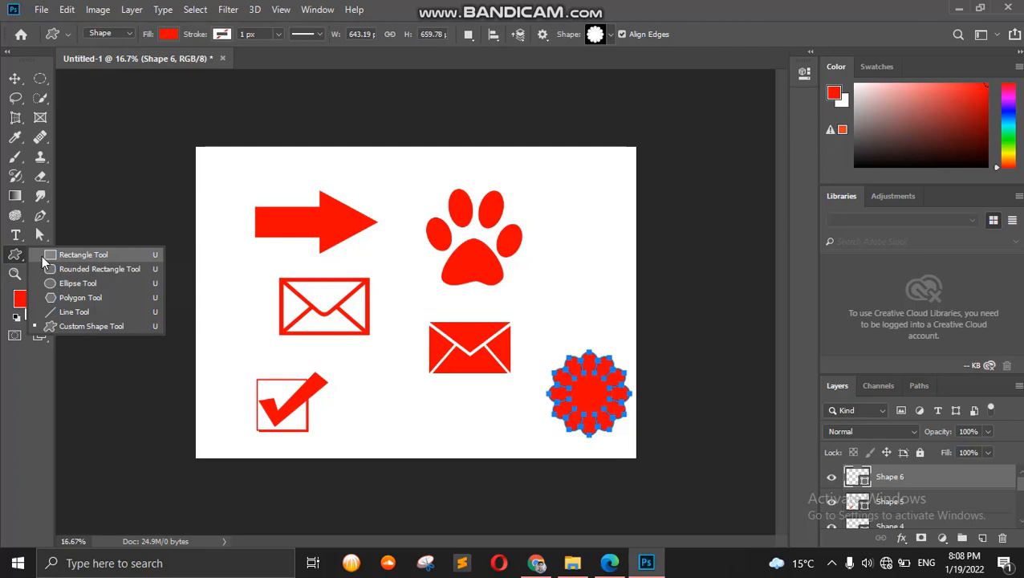
pyautogui.click(1001, 537)
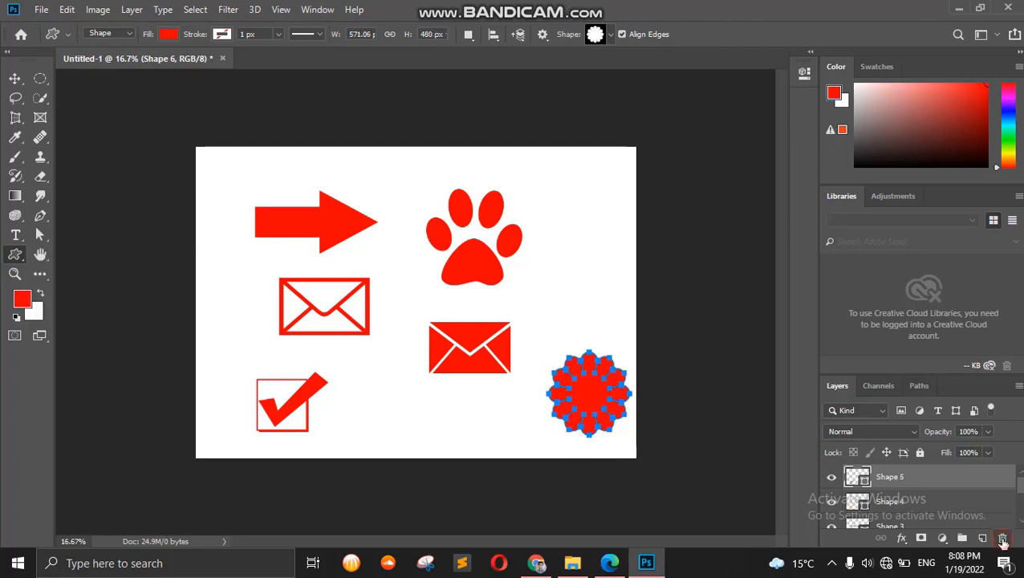
pyautogui.click(1001, 538)
pyautogui.click(1001, 537)
pyautogui.click(1001, 537)
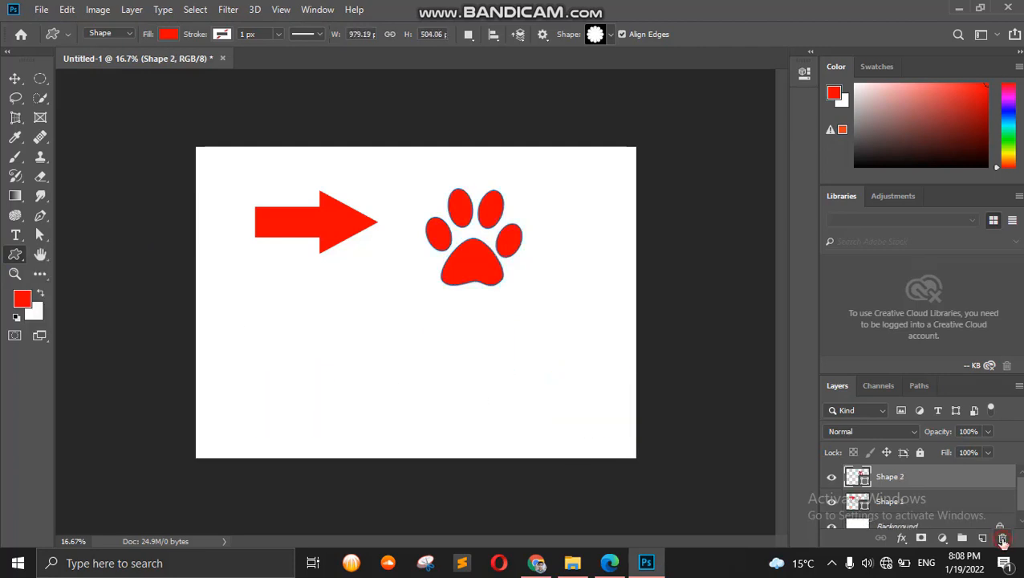
pyautogui.click(1001, 538)
pyautogui.click(1001, 538)
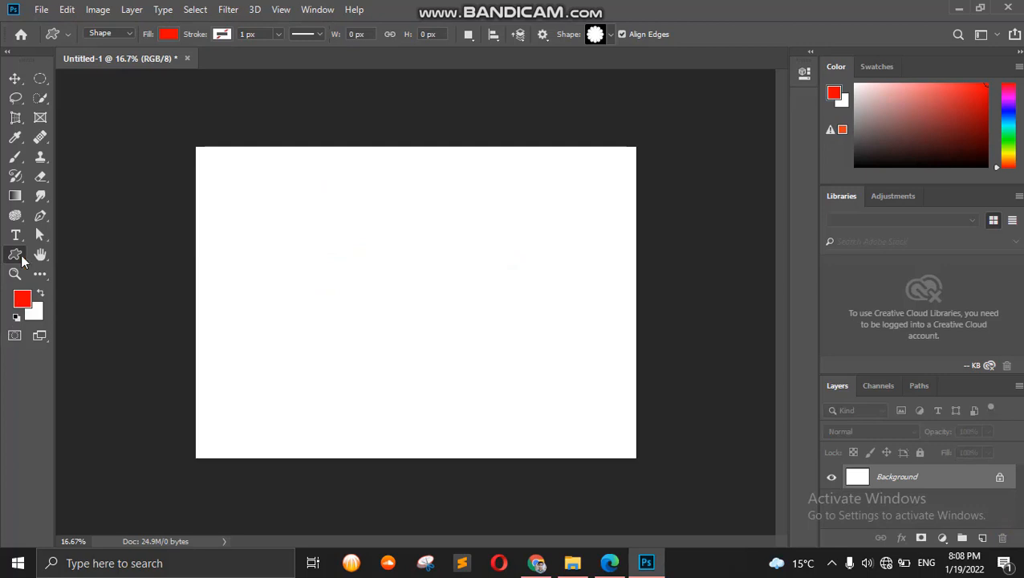
# Step: Paint a red circle on the Background layer with the Ellipse tool in Pixels mode, and undo it
pyautogui.rightClick(18, 256)
pyautogui.click(54, 284)
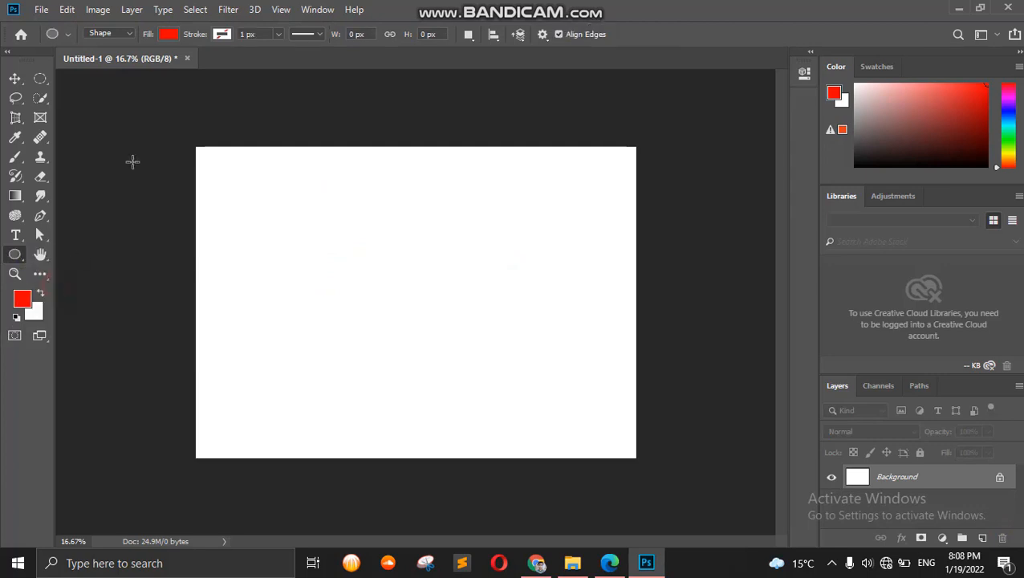
pyautogui.click(169, 34)
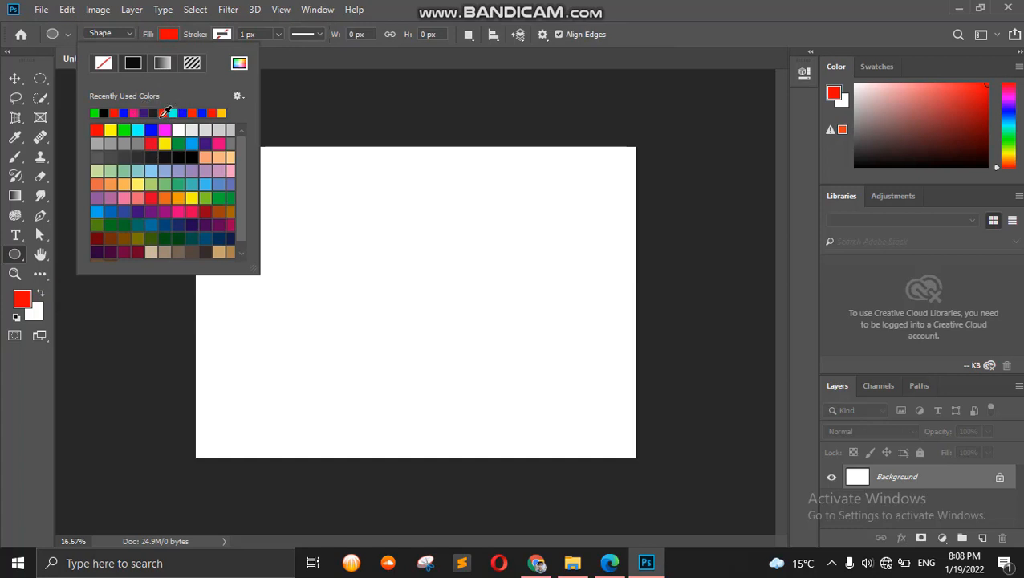
pyautogui.click(131, 34)
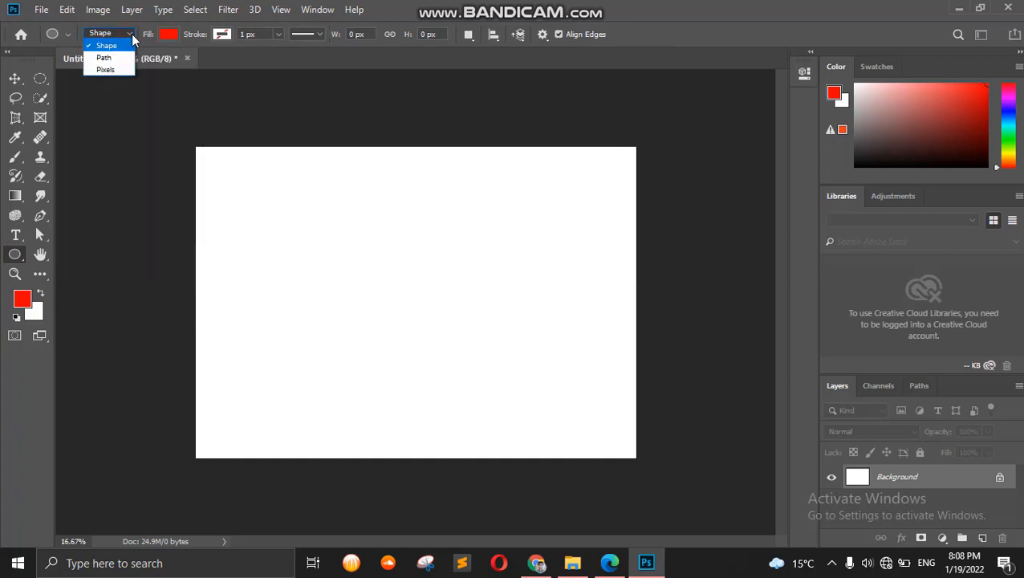
pyautogui.click(109, 70)
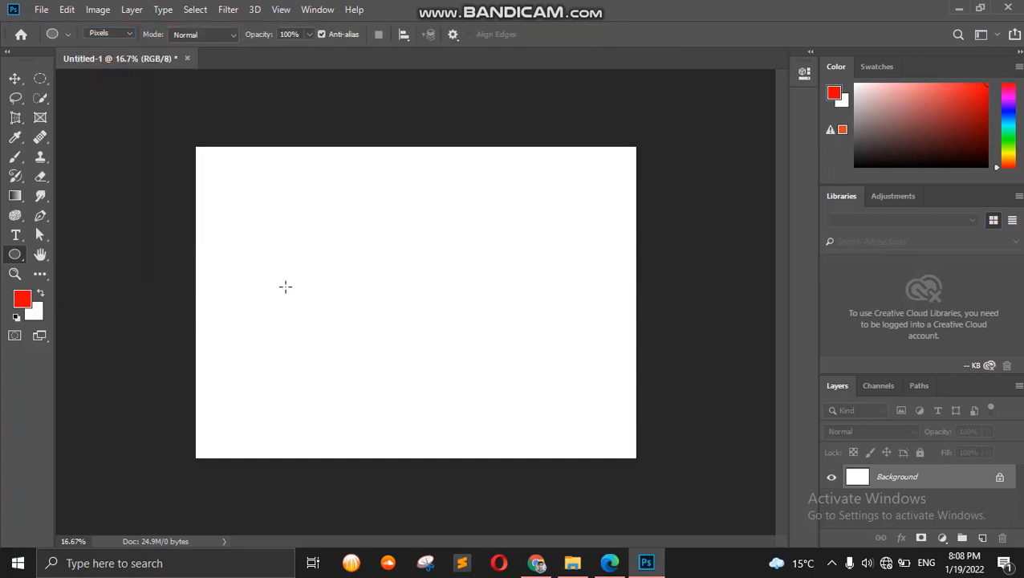
pyautogui.moveTo(258, 256); pyautogui.dragTo(410, 390)
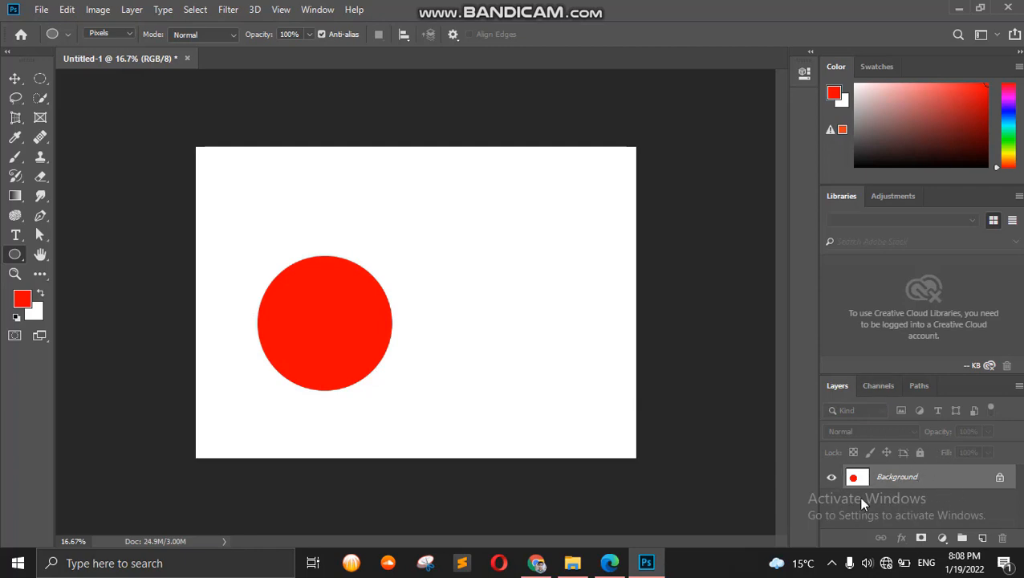
pyautogui.hotkey('ctrl', 'z')
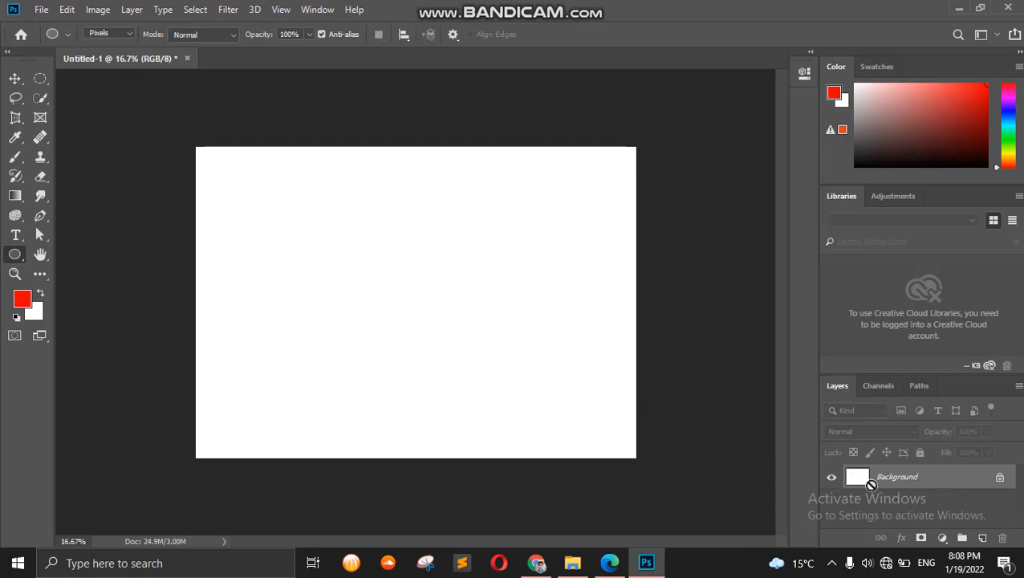
# Step: Draw a red circle about 1277 px across in Shape mode, and delete its layer
pyautogui.click(122, 32)
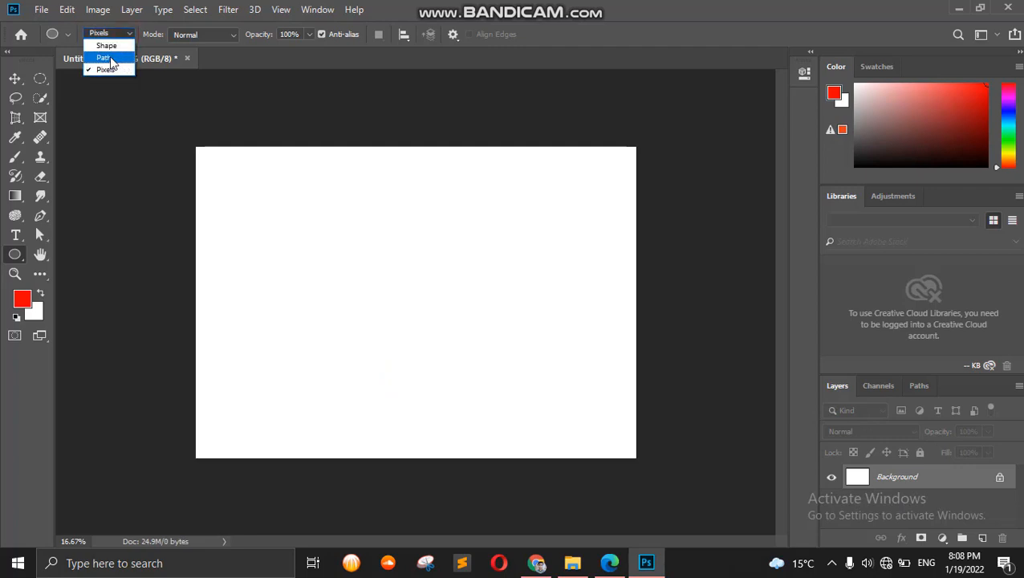
pyautogui.click(119, 51)
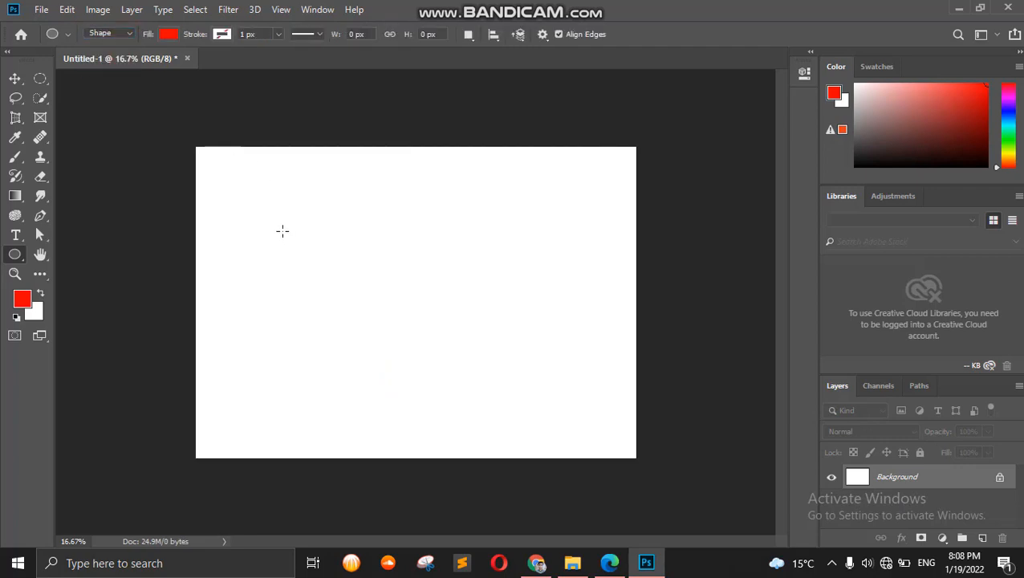
pyautogui.moveTo(283, 230); pyautogui.dragTo(441, 422)
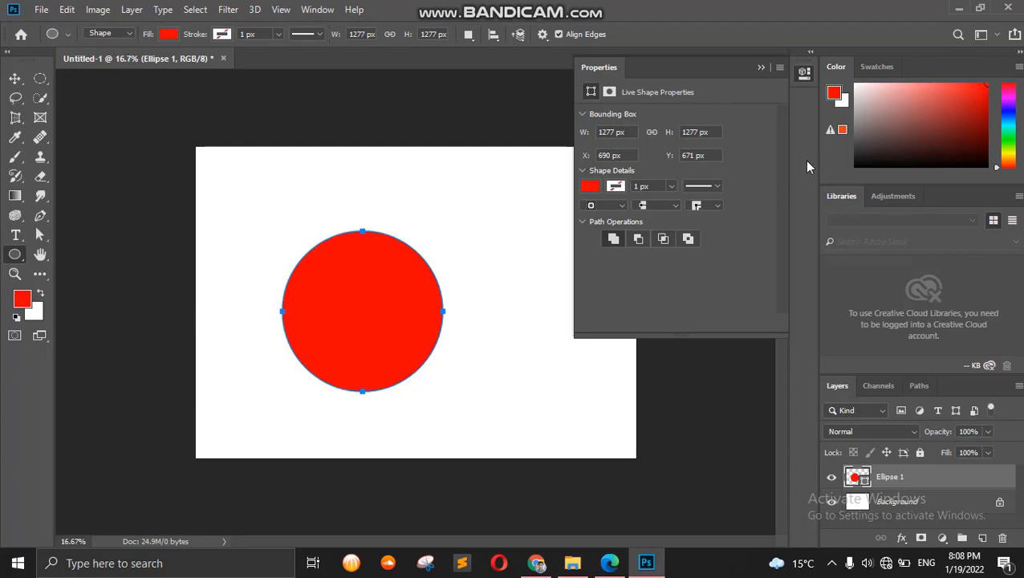
pyautogui.click(1001, 540)
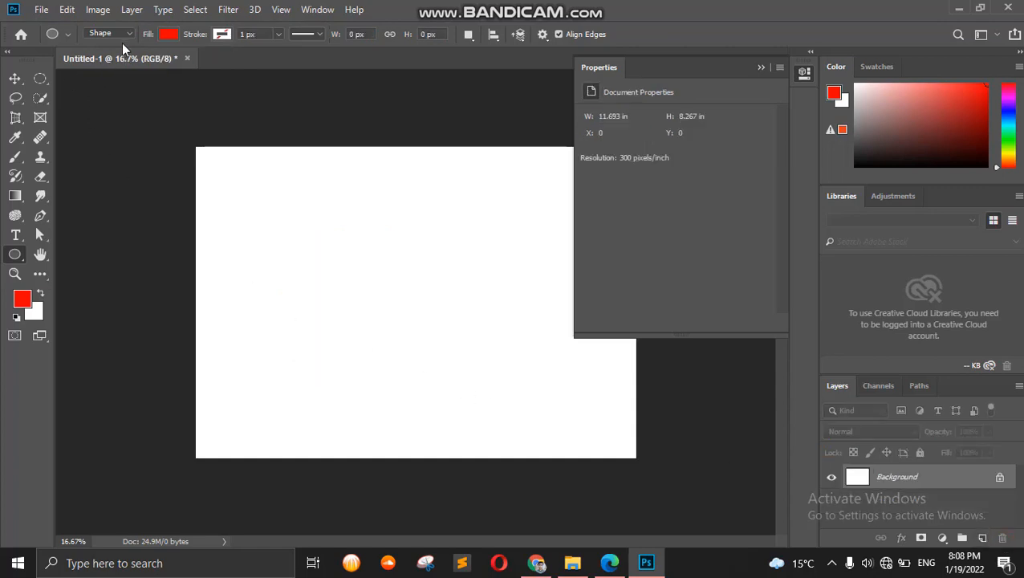
# Step: Paint a red circle about 3.62 in across in Pixels mode on a new layer, undoing the attempt made on the Background
pyautogui.click(117, 66)
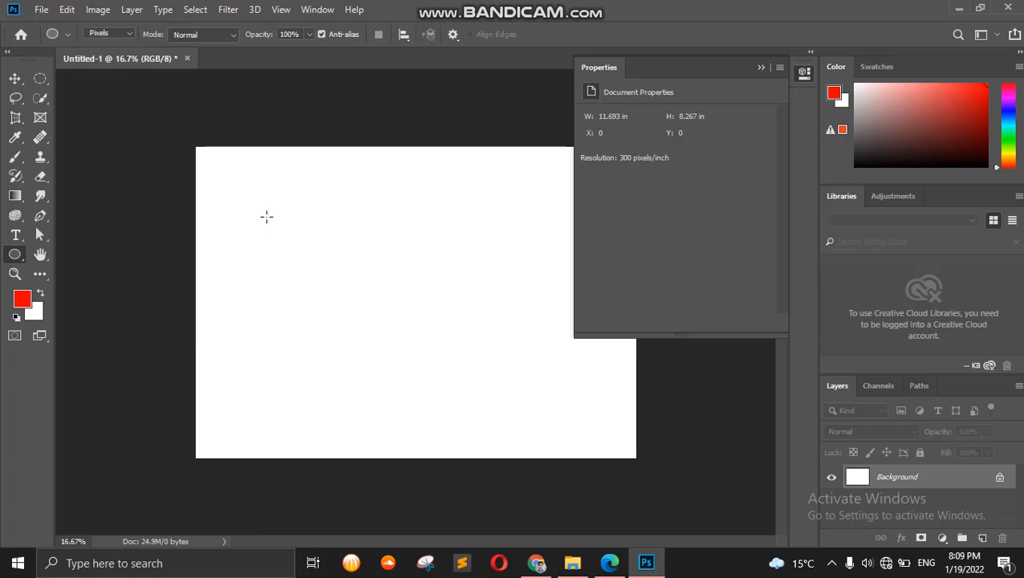
pyautogui.moveTo(258, 220); pyautogui.dragTo(447, 404)
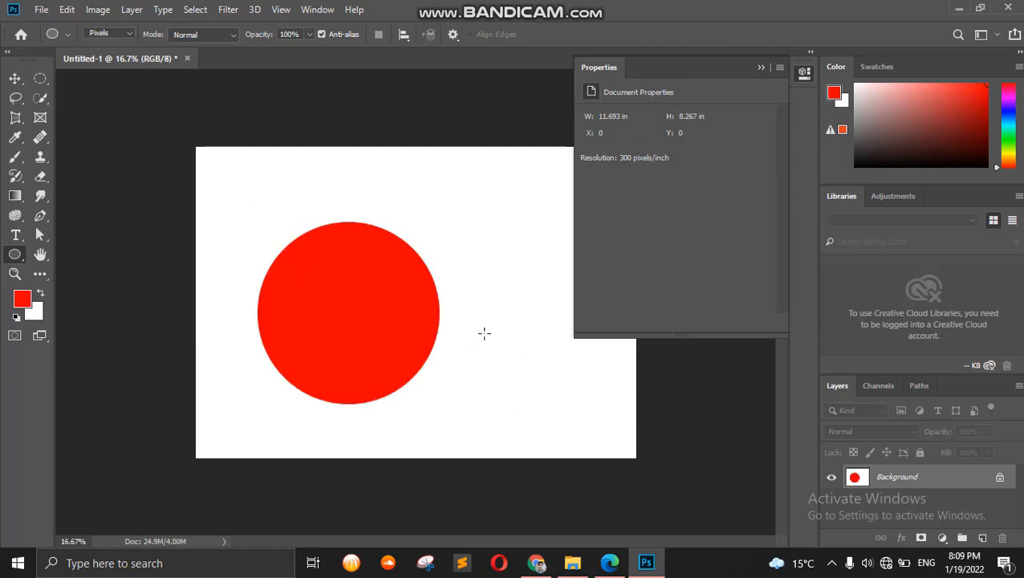
pyautogui.hotkey('ctrl', 'z')
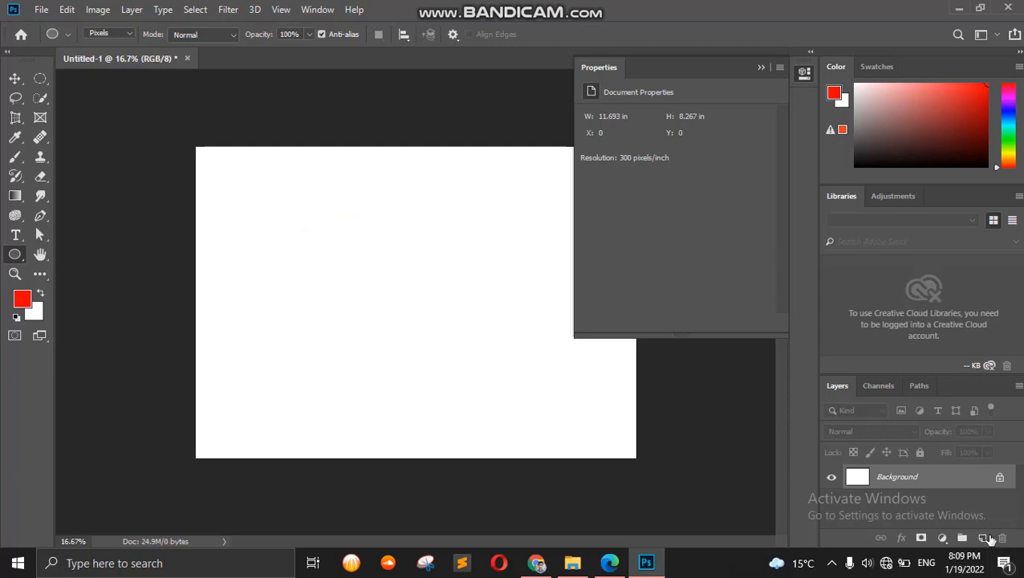
pyautogui.click(983, 538)
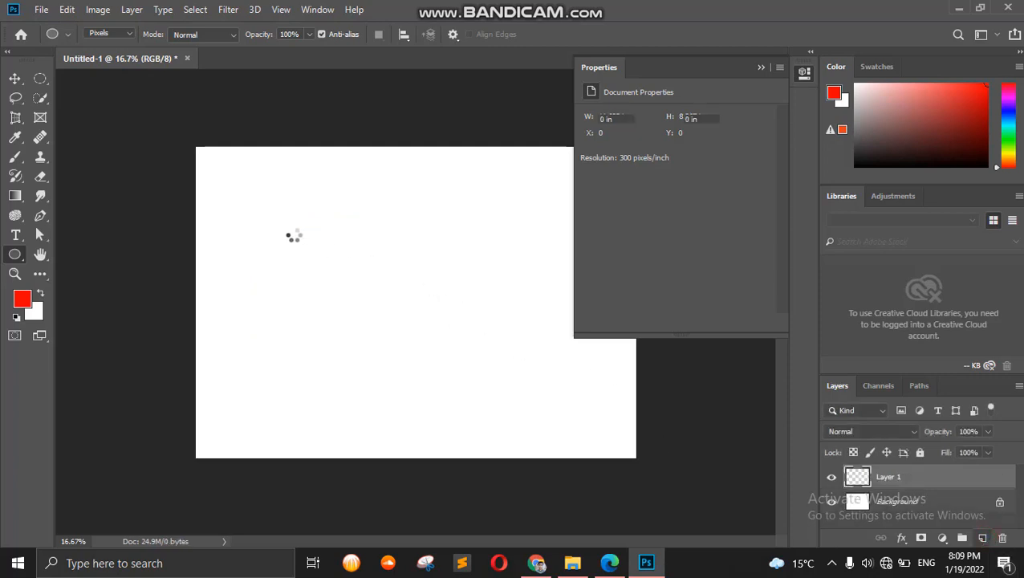
pyautogui.moveTo(271, 229); pyautogui.dragTo(409, 369)
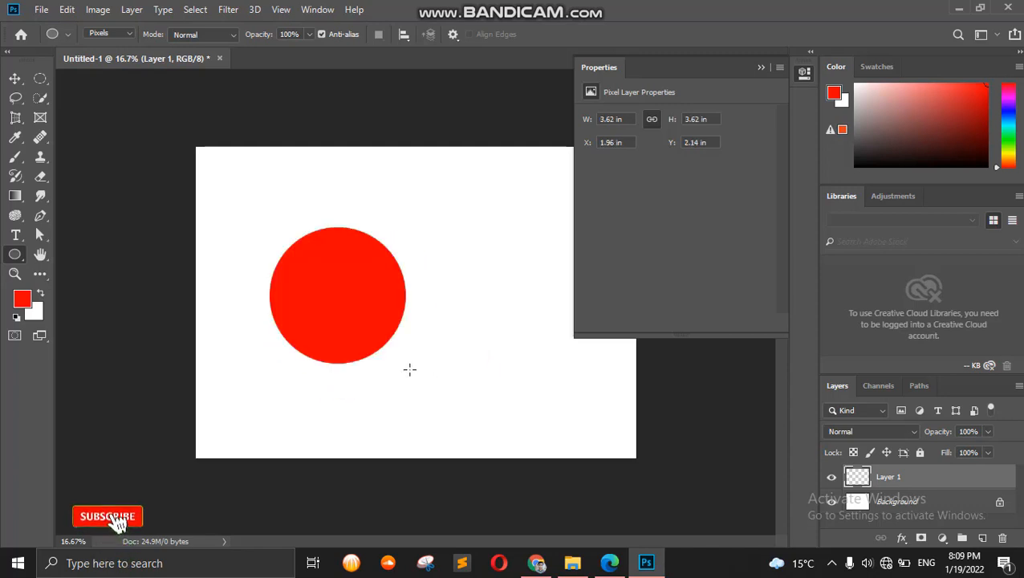
# Step: Scale the painted pixel circle down proportionally to about 0.05 in across, keeping its lower-left corner in place
pyautogui.hotkey('ctrl', 't')
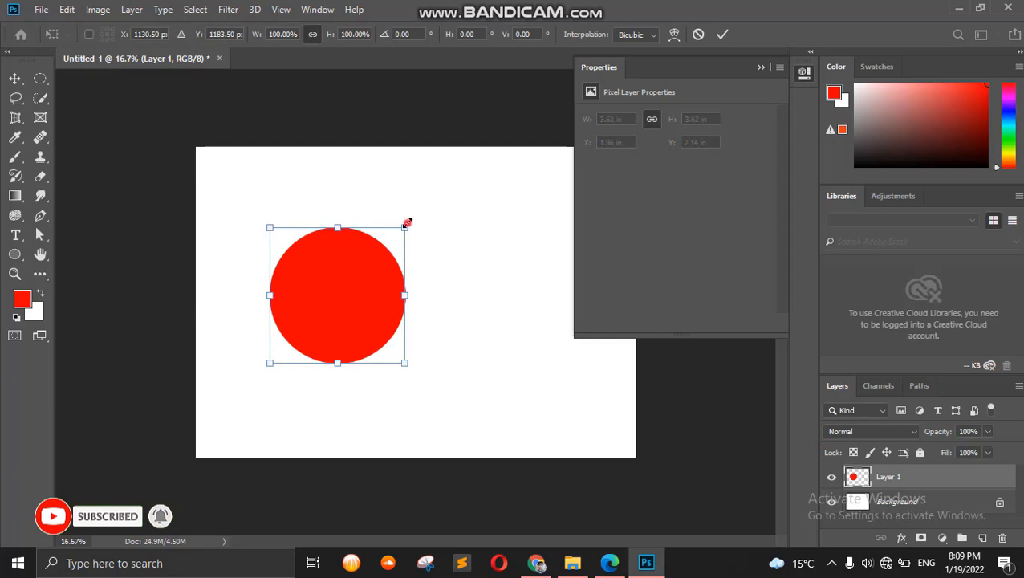
pyautogui.moveTo(407, 223); pyautogui.dragTo(268, 354)
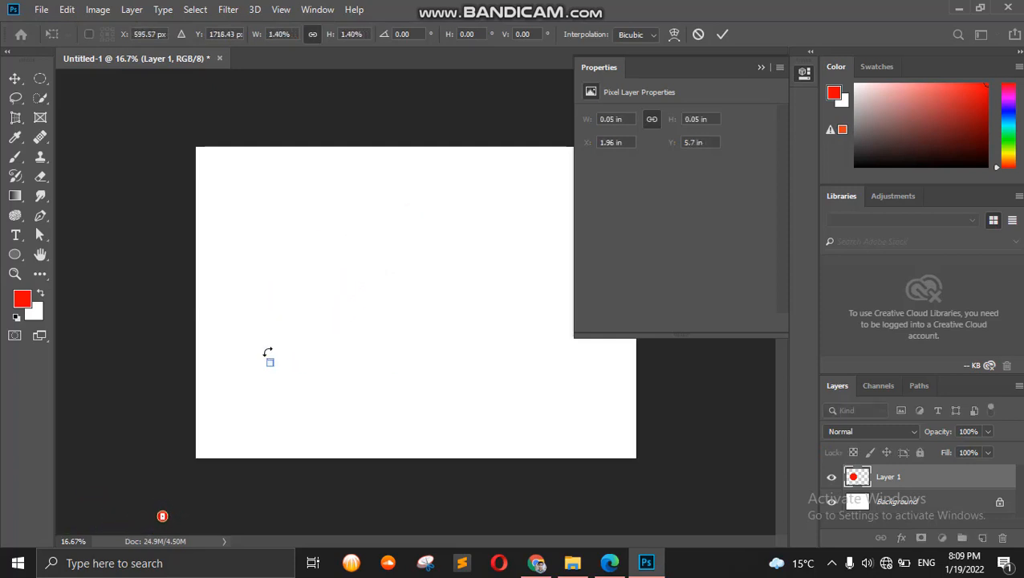
pyautogui.press('Return')
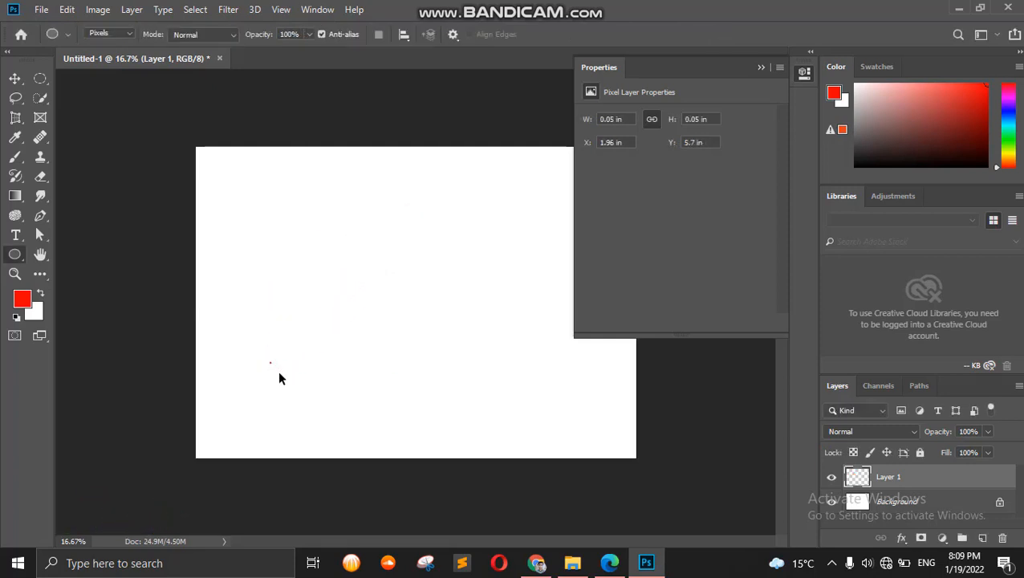
# Step: Enlarge the tiny pixel circle to about 5.27 in across and move it to the canvas's left edge
pyautogui.hotkey('ctrl', 't')
pyautogui.moveTo(276, 361); pyautogui.dragTo(505, 196)
pyautogui.press('Return')
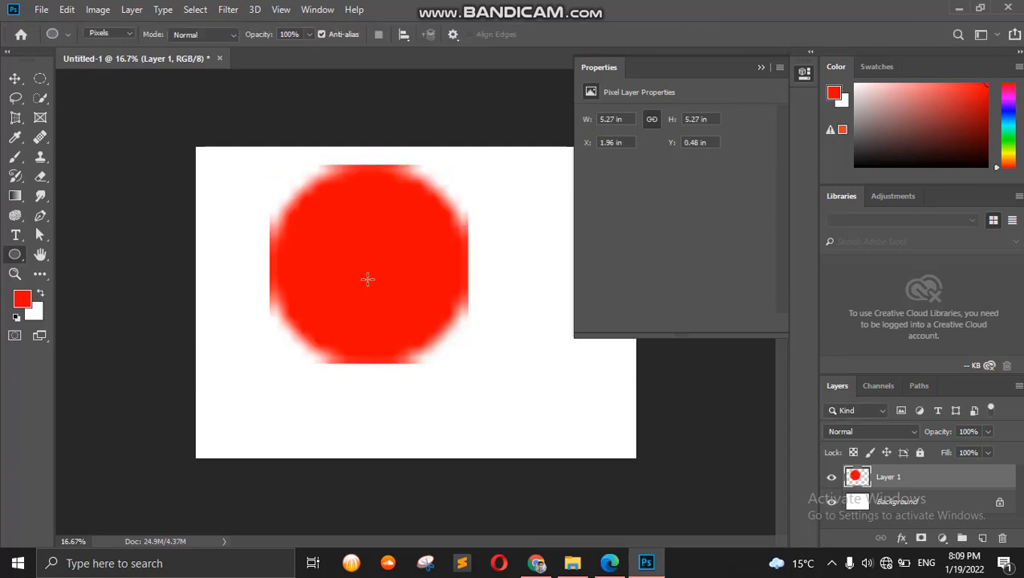
pyautogui.click(14, 80)
pyautogui.moveTo(379, 278); pyautogui.dragTo(305, 317)
pyautogui.click(760, 67)
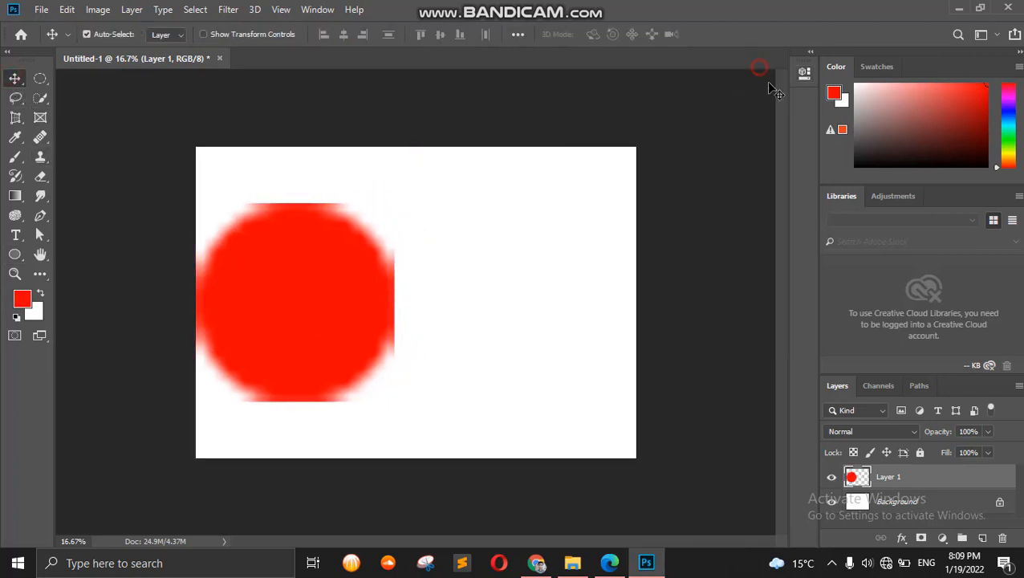
# Step: On a new layer, draw a red circle about 1367 px across in Shape mode, beside the pixel circle
pyautogui.click(982, 537)
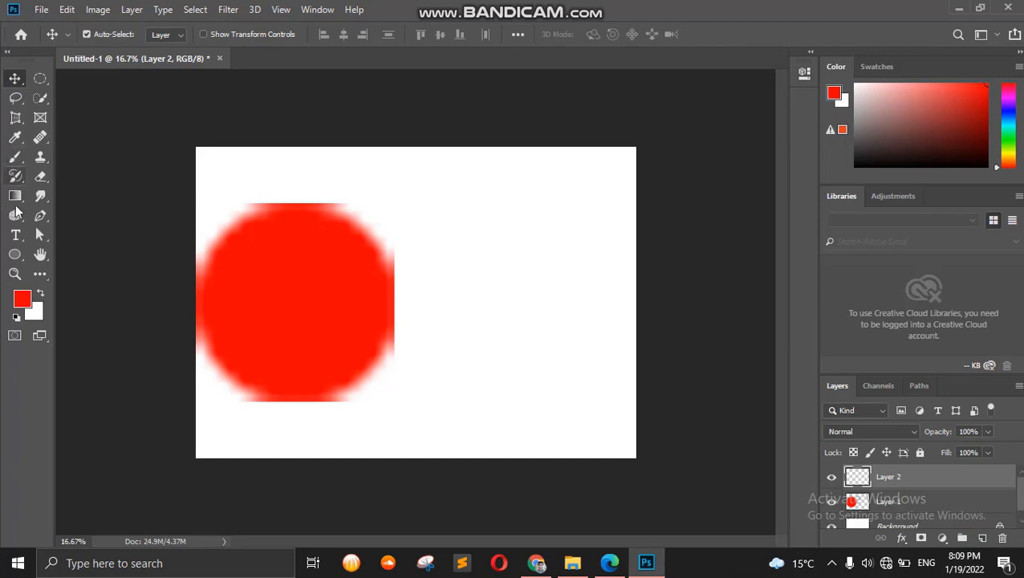
pyautogui.click(17, 256)
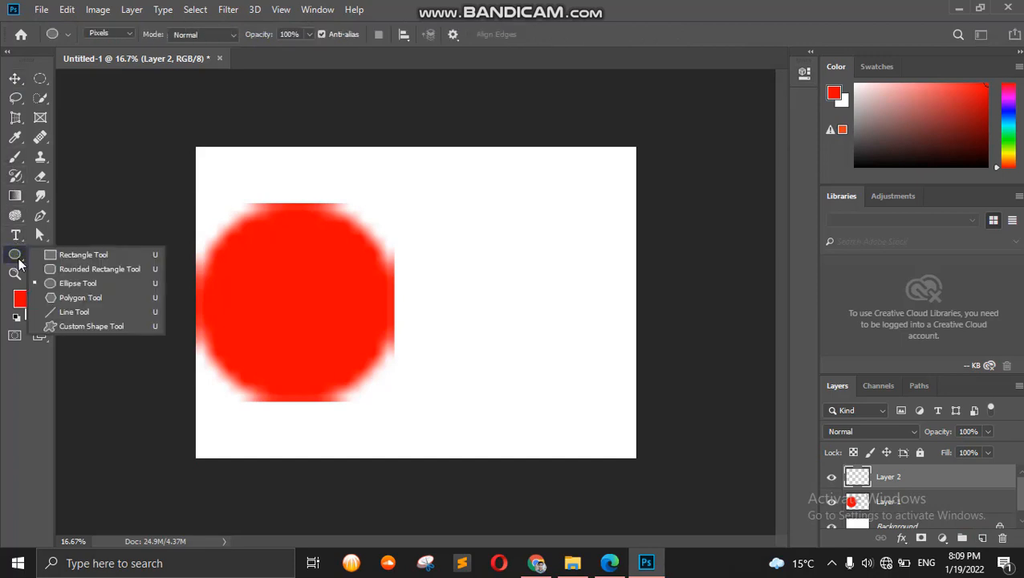
pyautogui.click(64, 284)
pyautogui.click(128, 36)
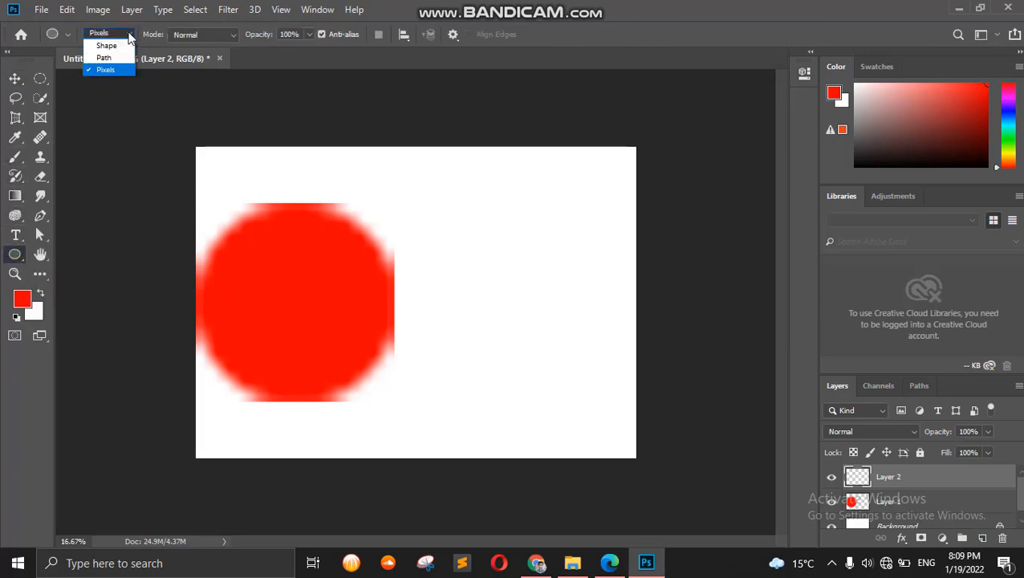
pyautogui.click(102, 44)
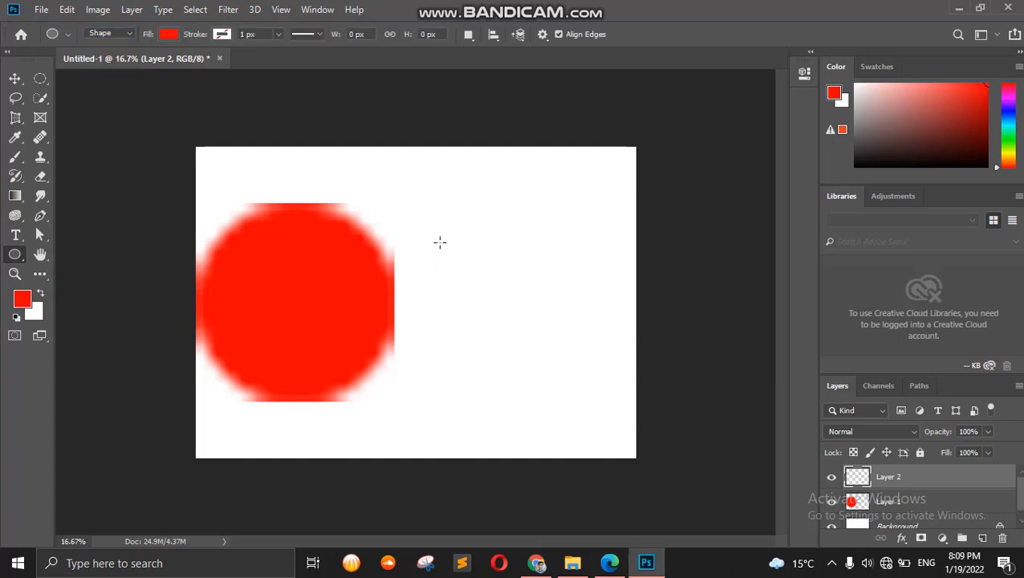
pyautogui.moveTo(439, 243); pyautogui.dragTo(611, 435)
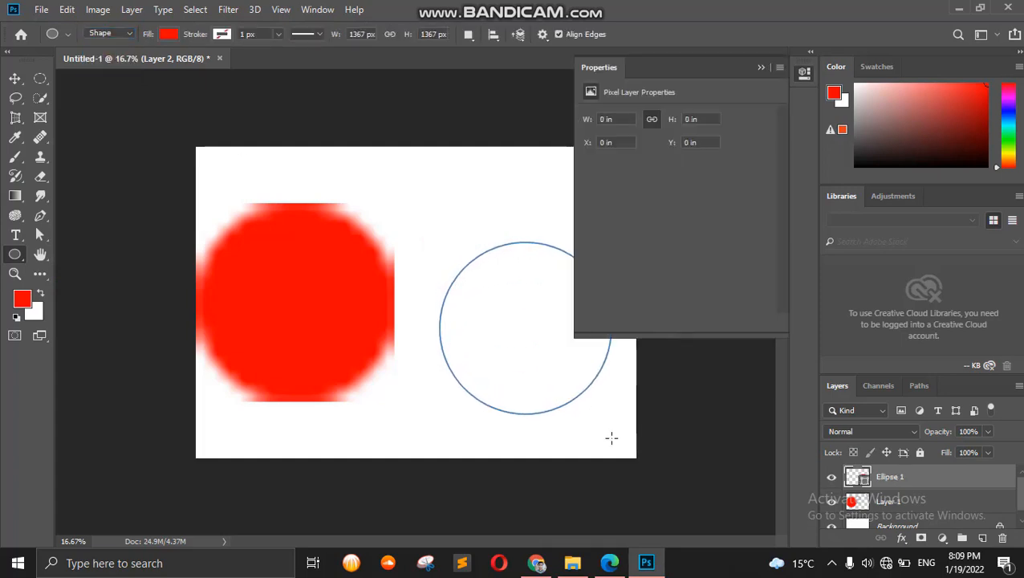
pyautogui.click(759, 67)
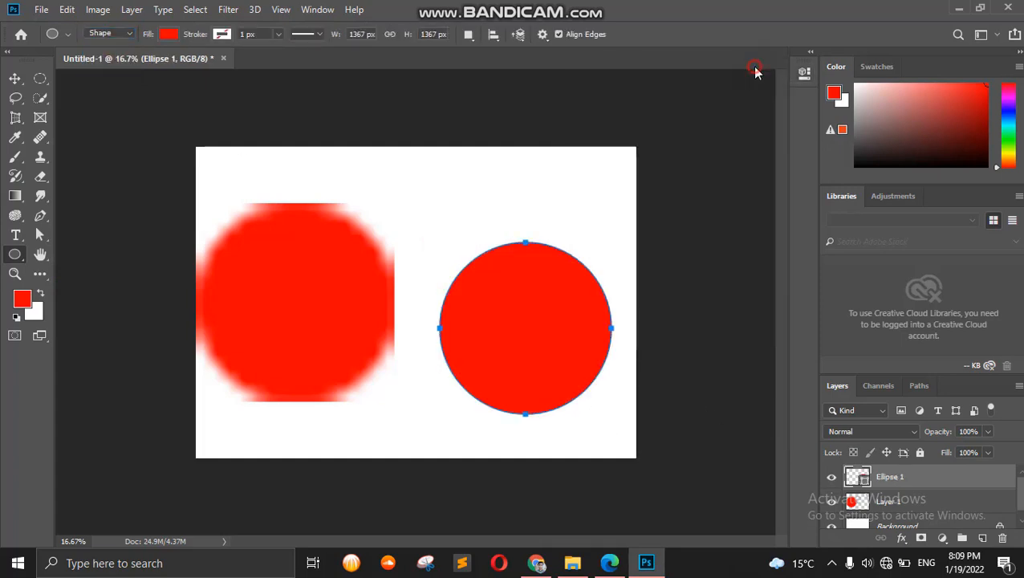
# Step: Scale the vector circle down proportionally to about 14.48%, undoing the first uneven resize
pyautogui.hotkey('ctrl', 't')
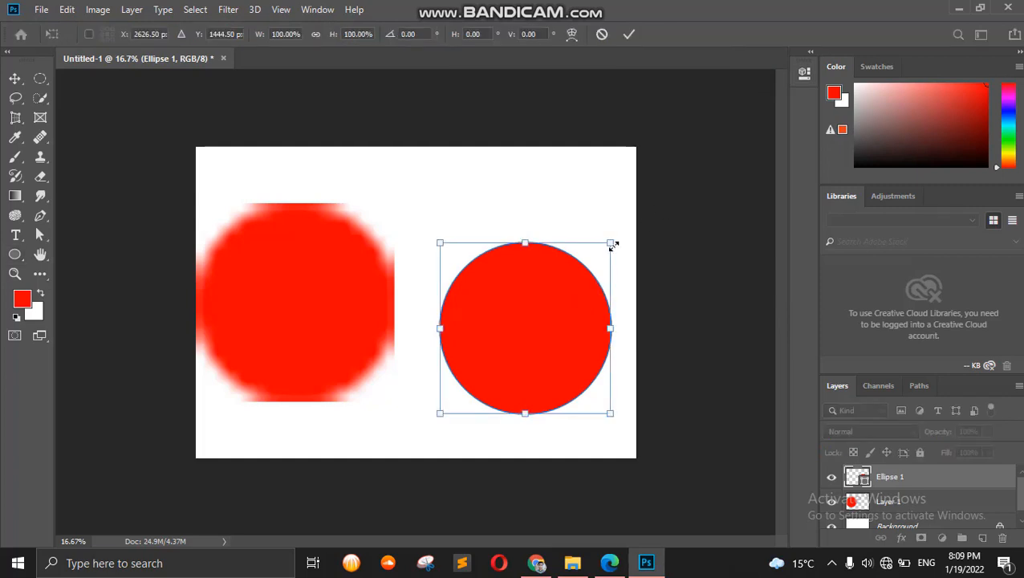
pyautogui.moveTo(612, 242); pyautogui.dragTo(483, 392)
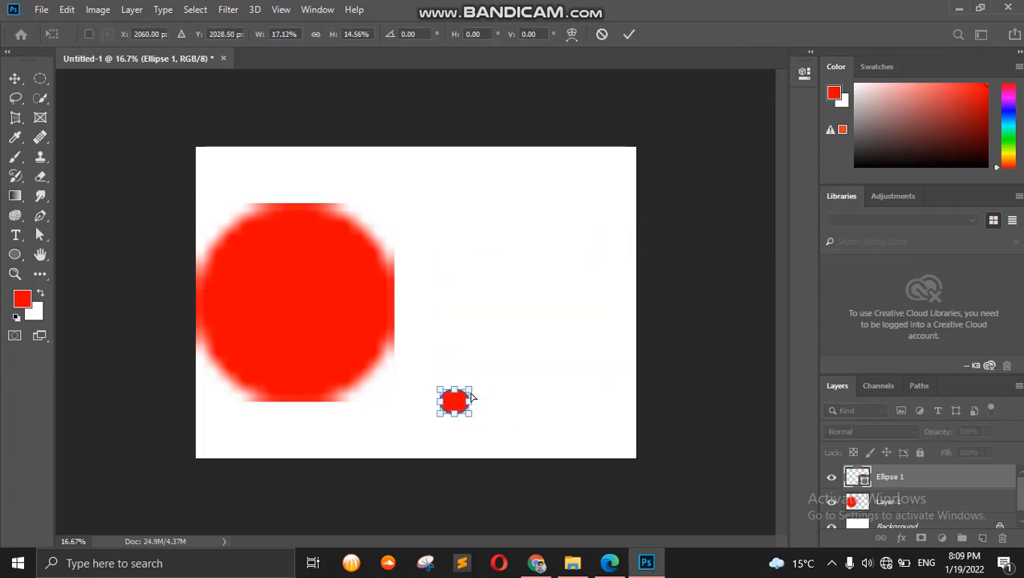
pyautogui.hotkey('ctrl', 'z')
pyautogui.moveTo(608, 244); pyautogui.dragTo(460, 381)
pyautogui.press('Return')
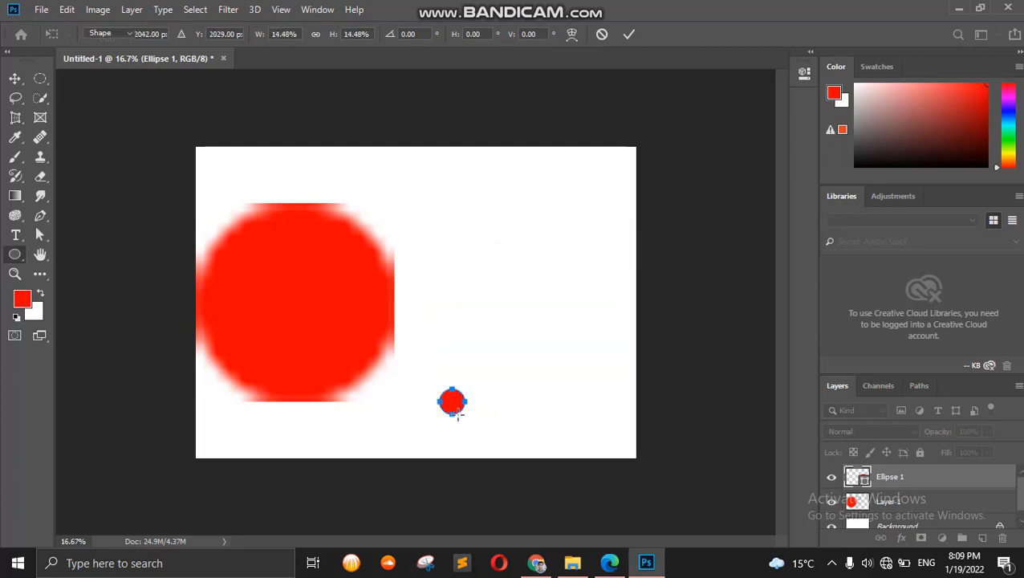
# Step: Enlarge the small vector circle to about 1843 px across and move it inside the canvas's right edge
pyautogui.hotkey('ctrl', 't')
pyautogui.moveTo(465, 389); pyautogui.dragTo(700, 211)
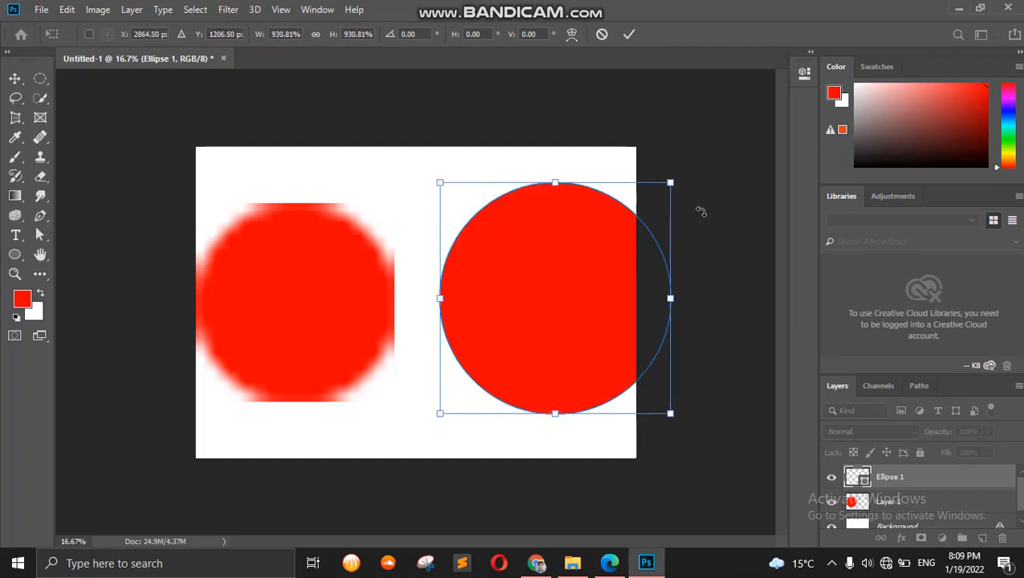
pyautogui.press('Return')
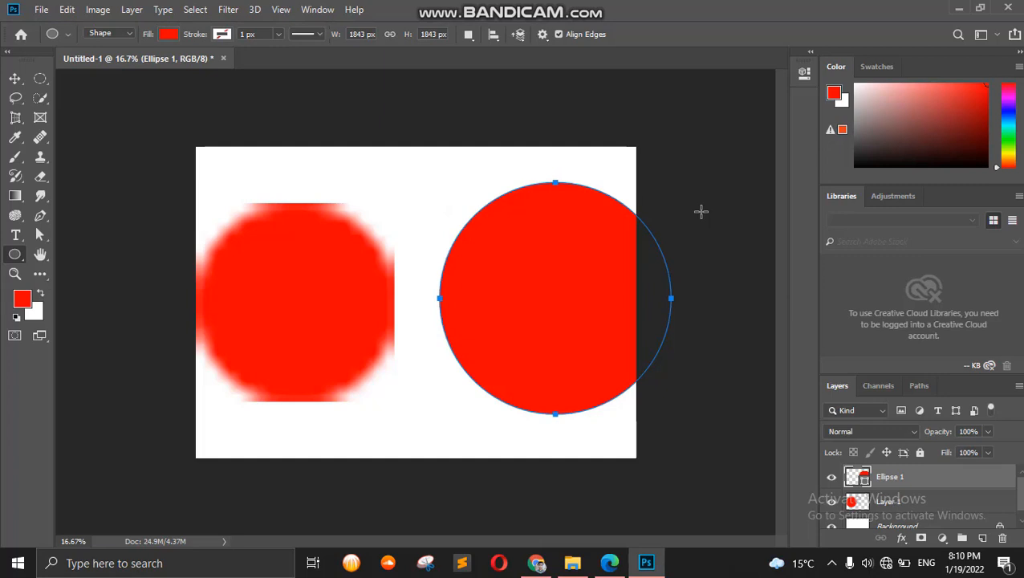
pyautogui.click(14, 77)
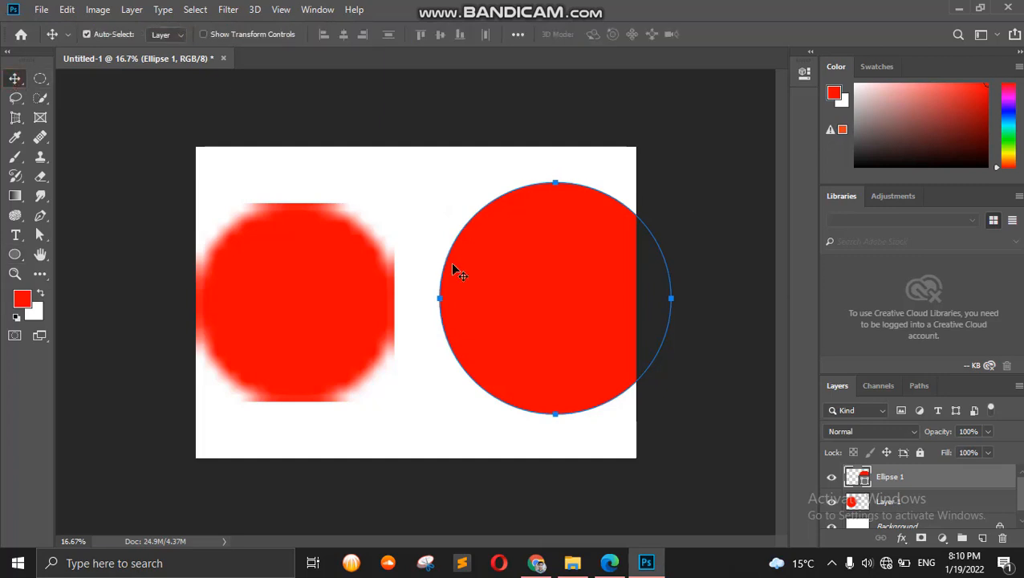
pyautogui.moveTo(523, 306); pyautogui.dragTo(498, 319)
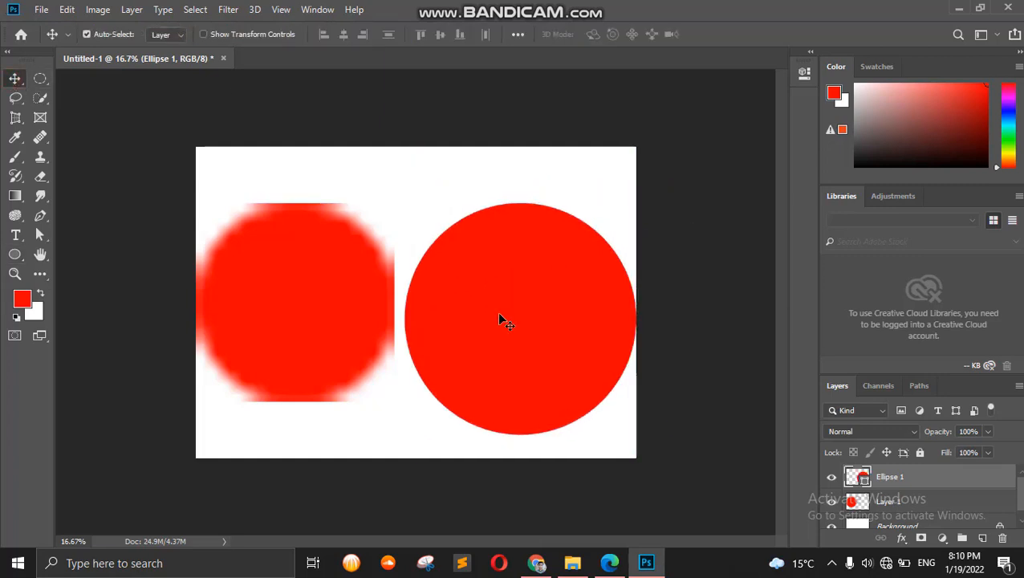
# Step: Delete the vector circle's layer and the pixel circle's layer, leaving only the Background
pyautogui.click(1001, 537)
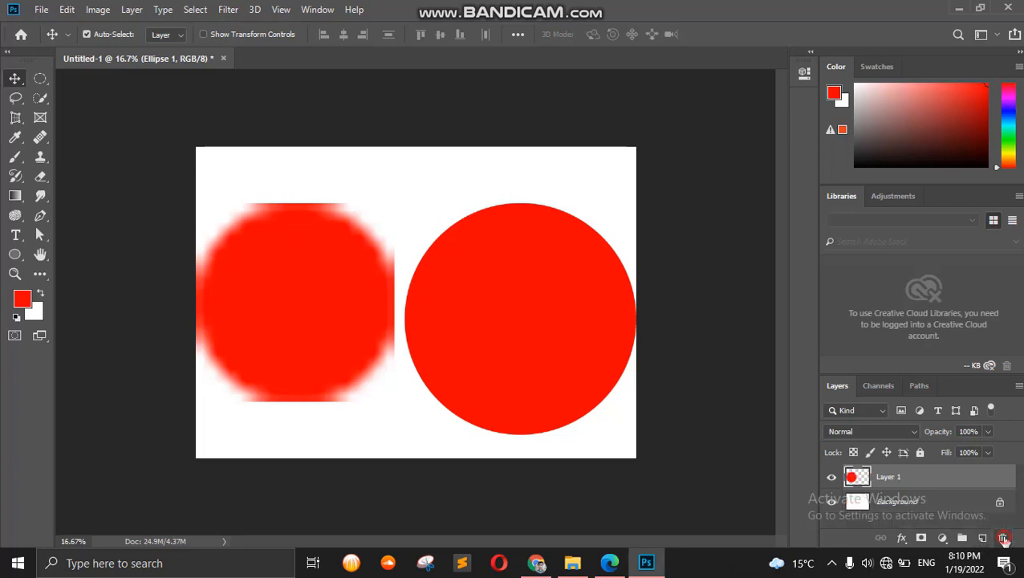
pyautogui.click(1003, 539)
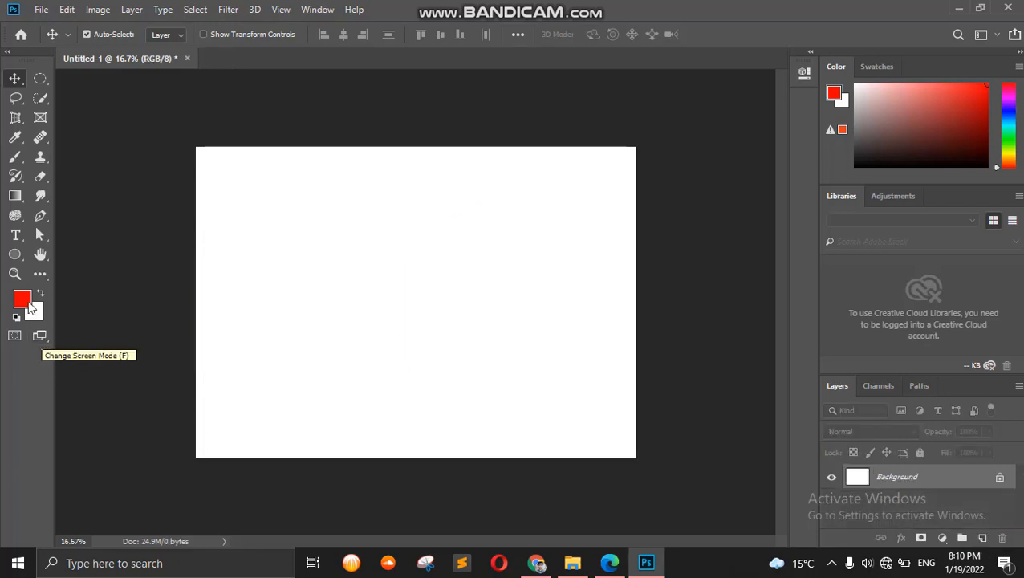
# Step: Open the list of available shape tools
pyautogui.click(15, 255)
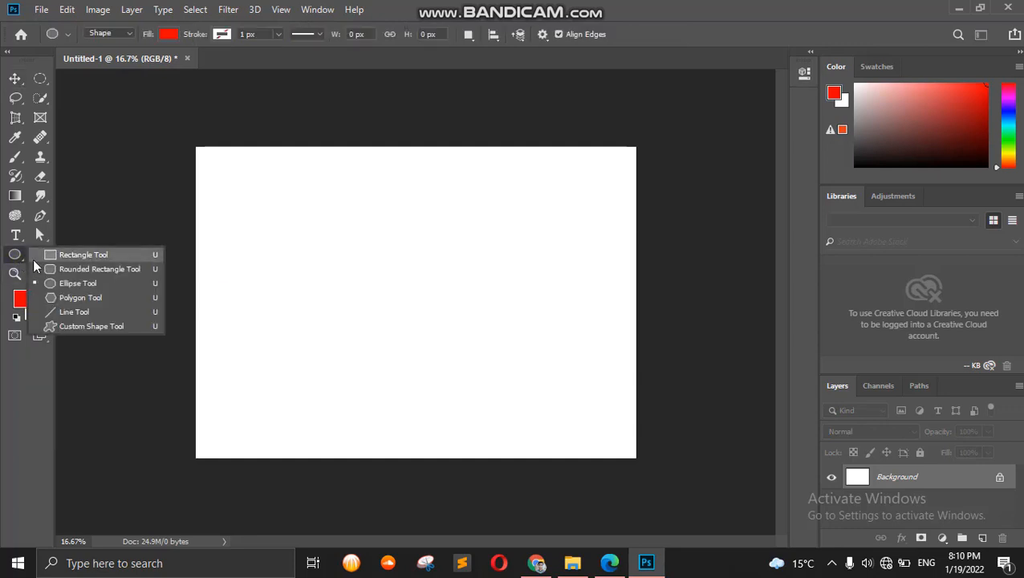